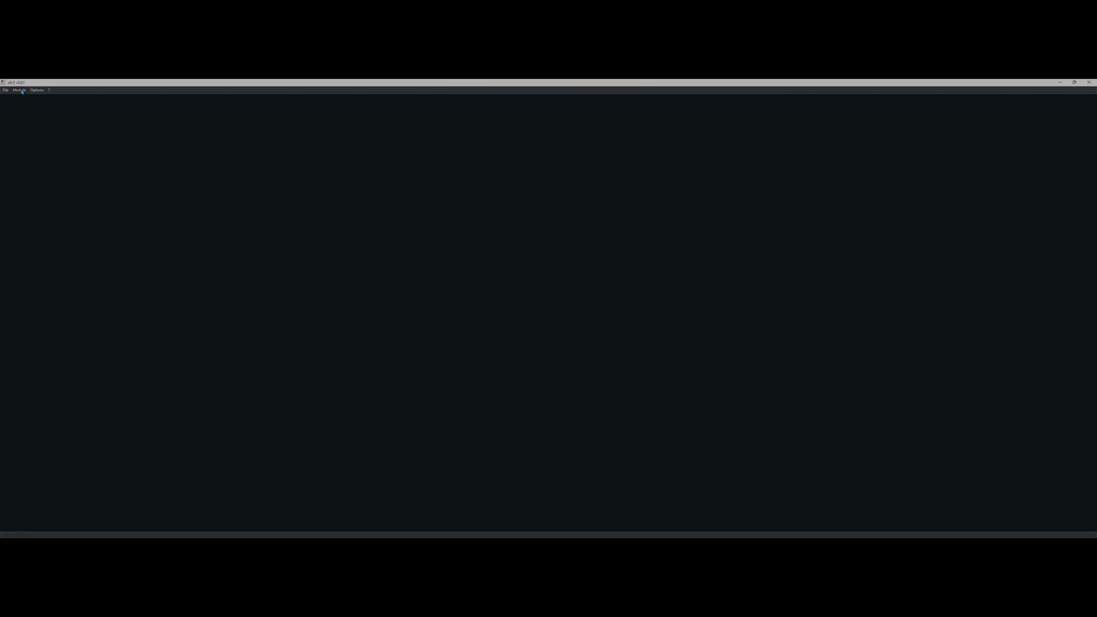
Step: Switch to the Direct Foil Design module and bring up the Foil menu
left_click(22, 91)
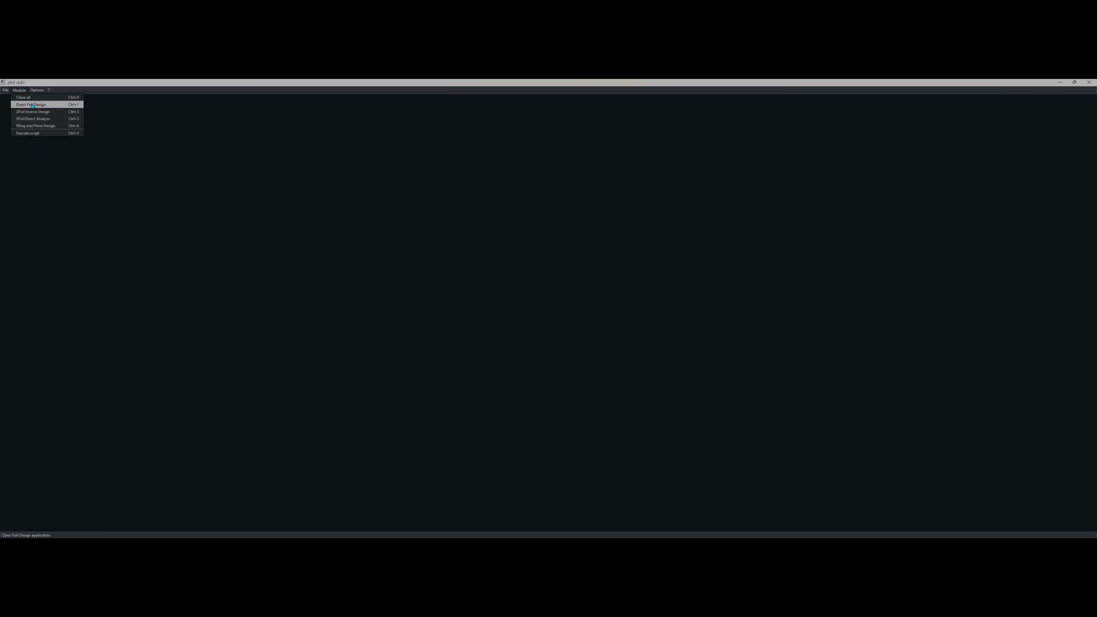
left_click(33, 105)
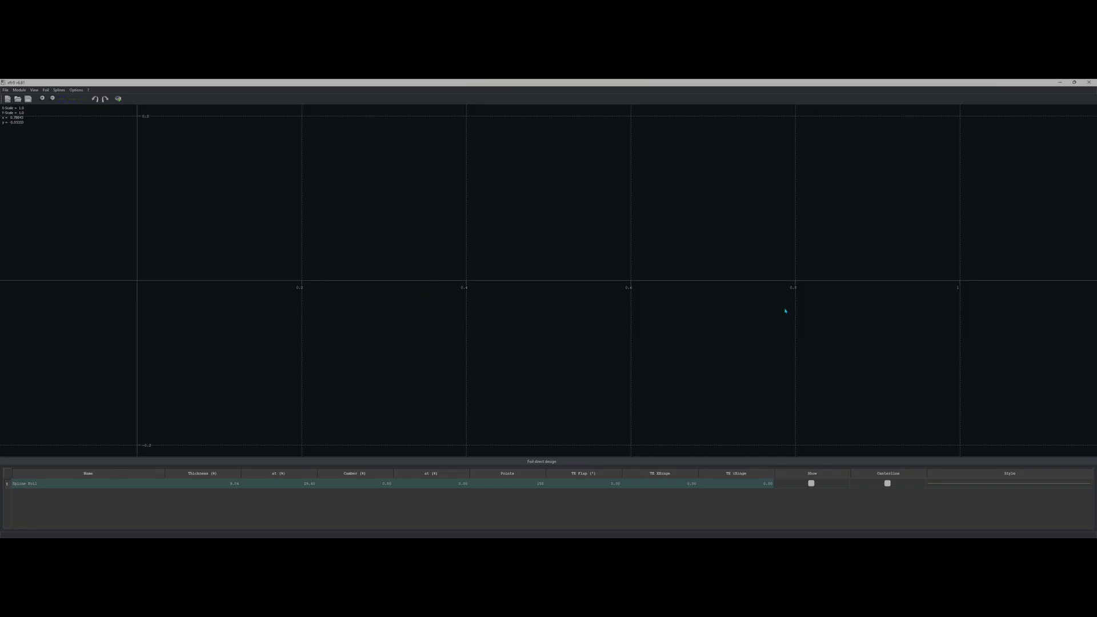
left_click(45, 91)
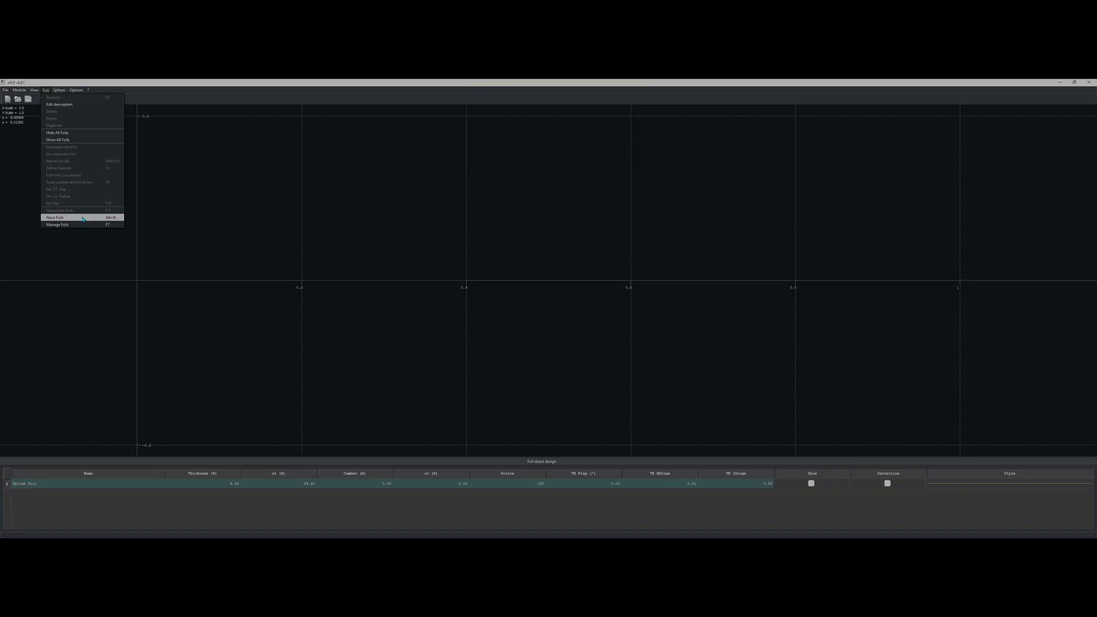
Step: Generate a NACA 2415 foil with 150 panels and keep the name 'NACA 2415'
left_click(82, 220)
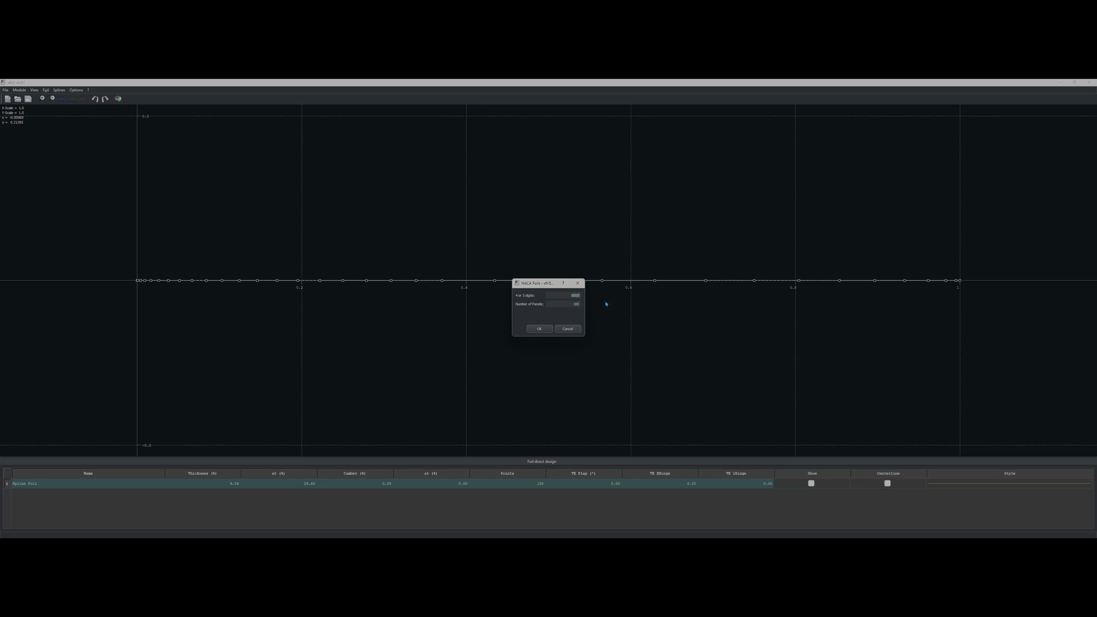
key("BackSpace")
key("Tab")
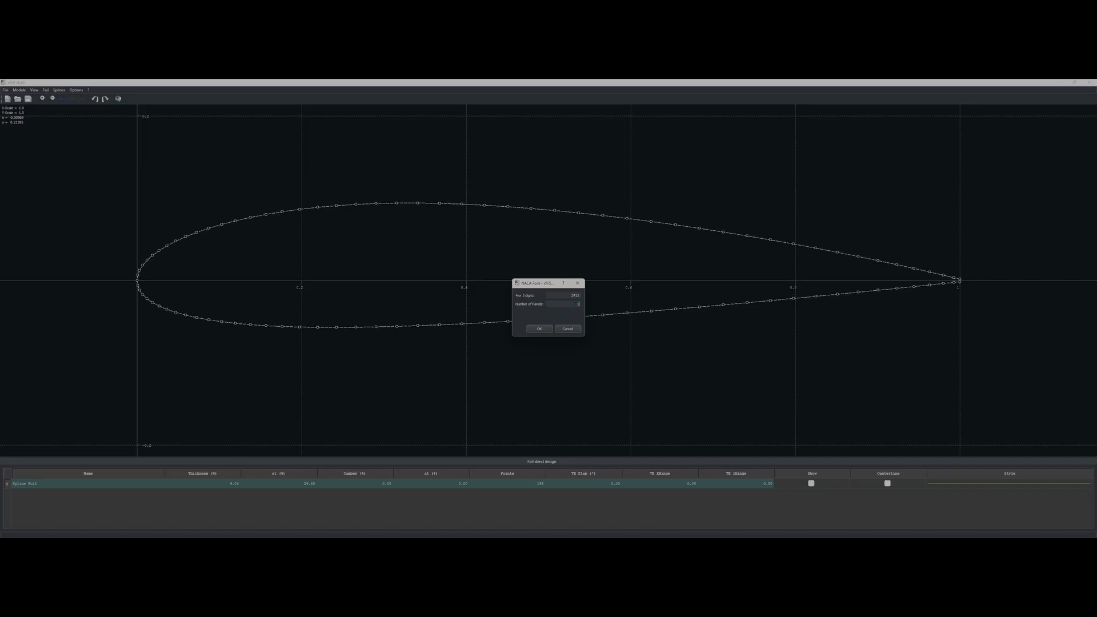
key("Tab")
left_click(539, 329)
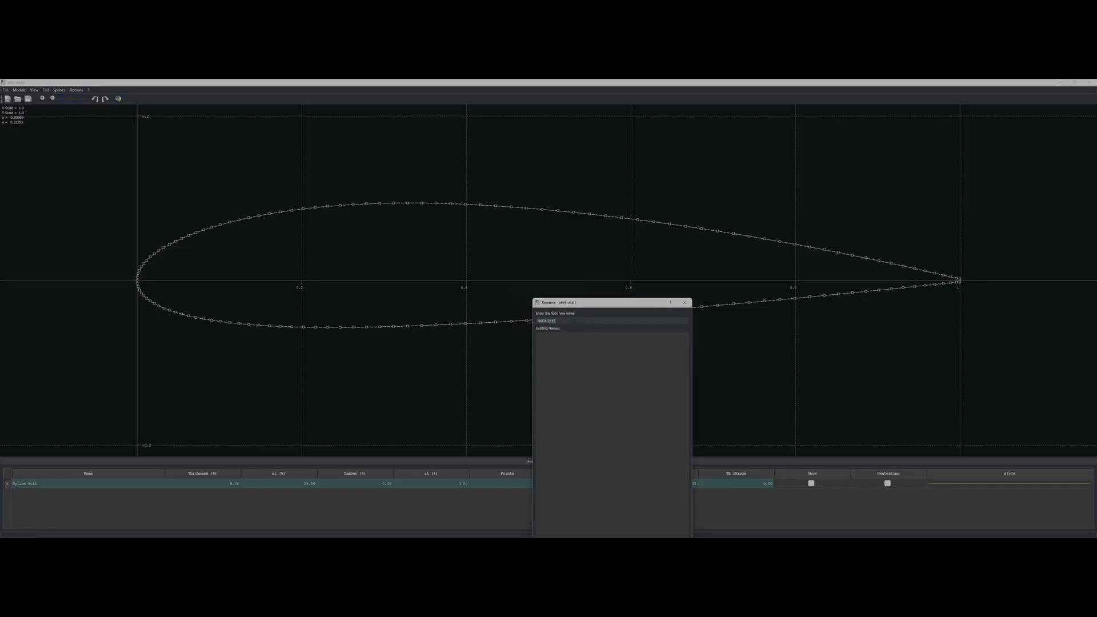
left_click_drag(591, 281, 531, 184)
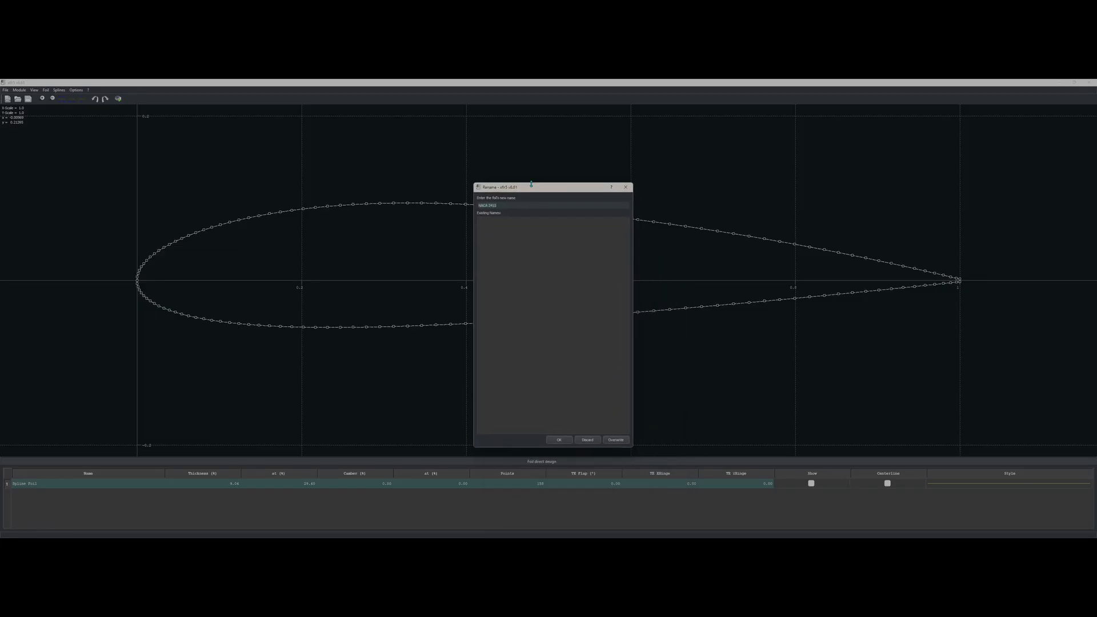
left_click(559, 440)
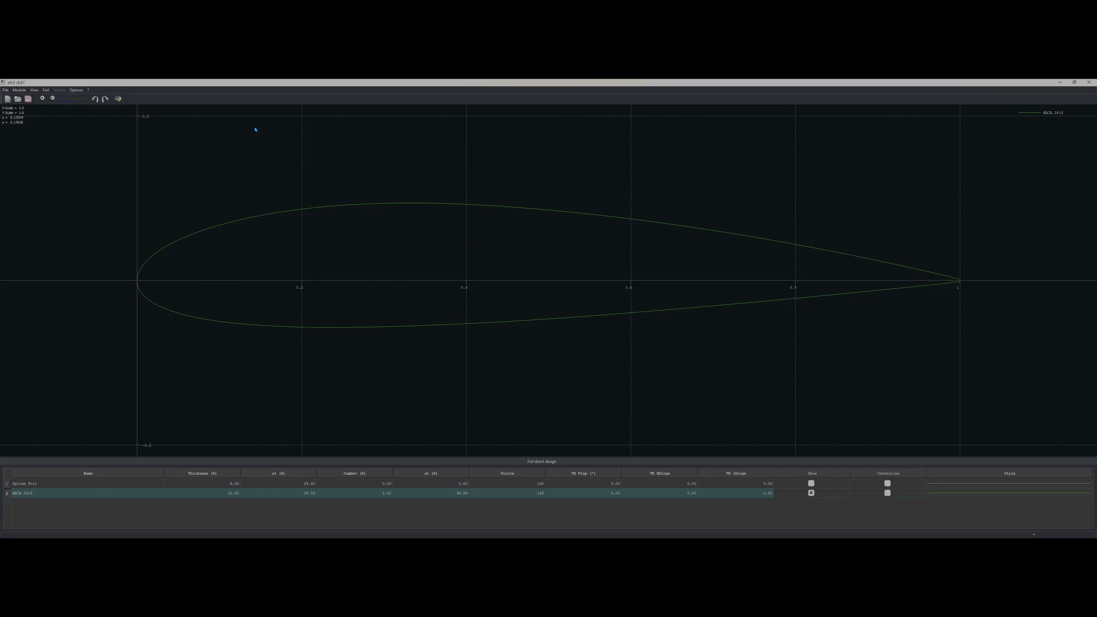
Step: Switch to the XFoil Direct Analysis module and bring up the Analysis menu
left_click(24, 91)
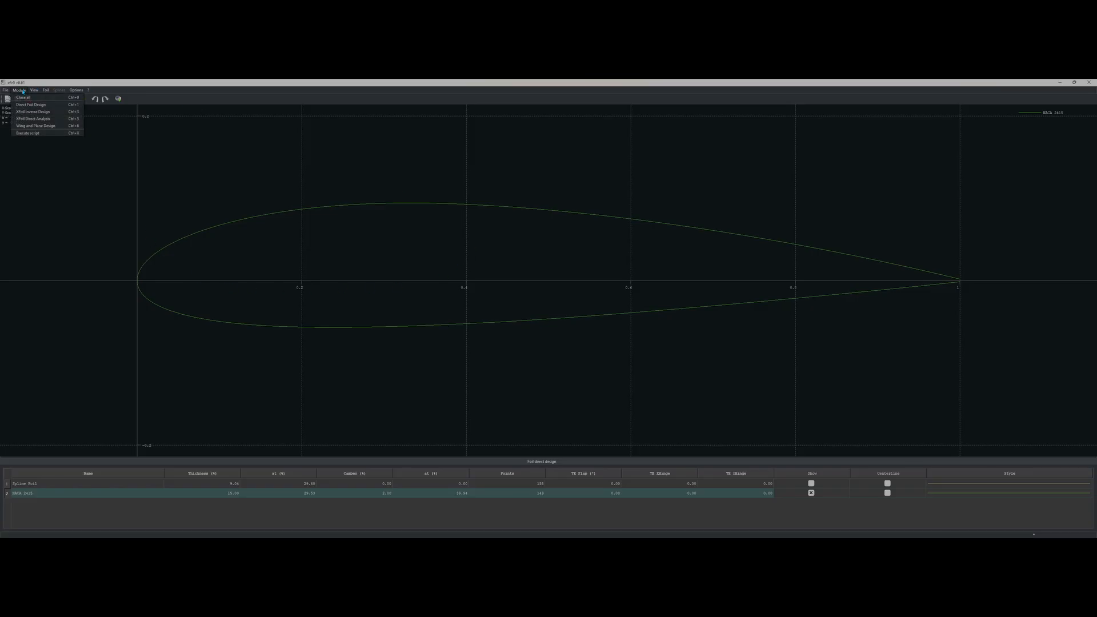
left_click(37, 121)
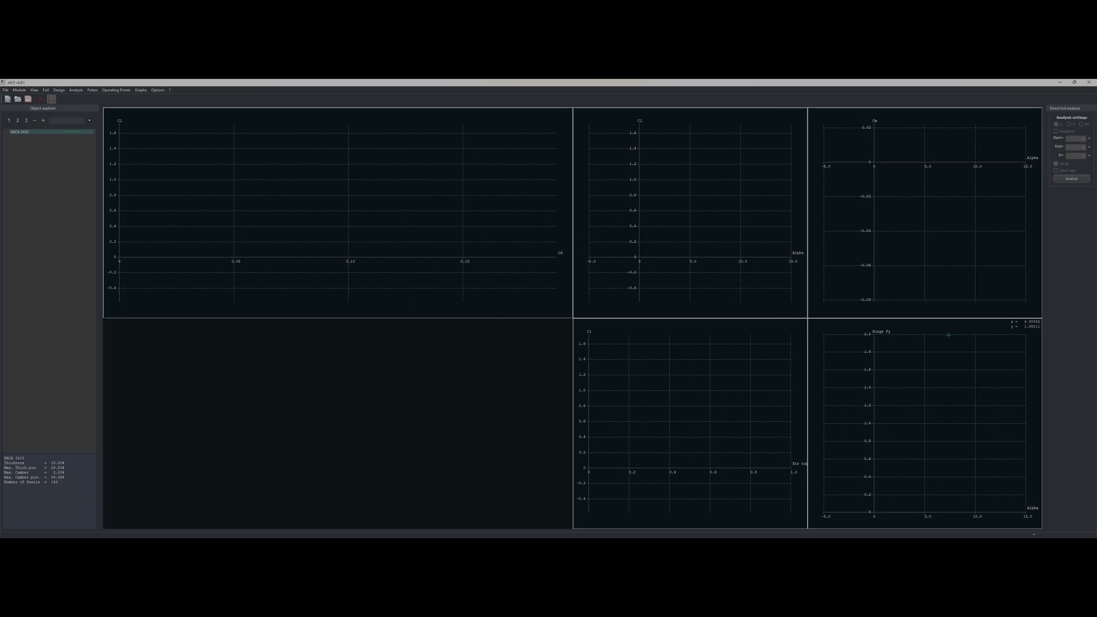
left_click(78, 91)
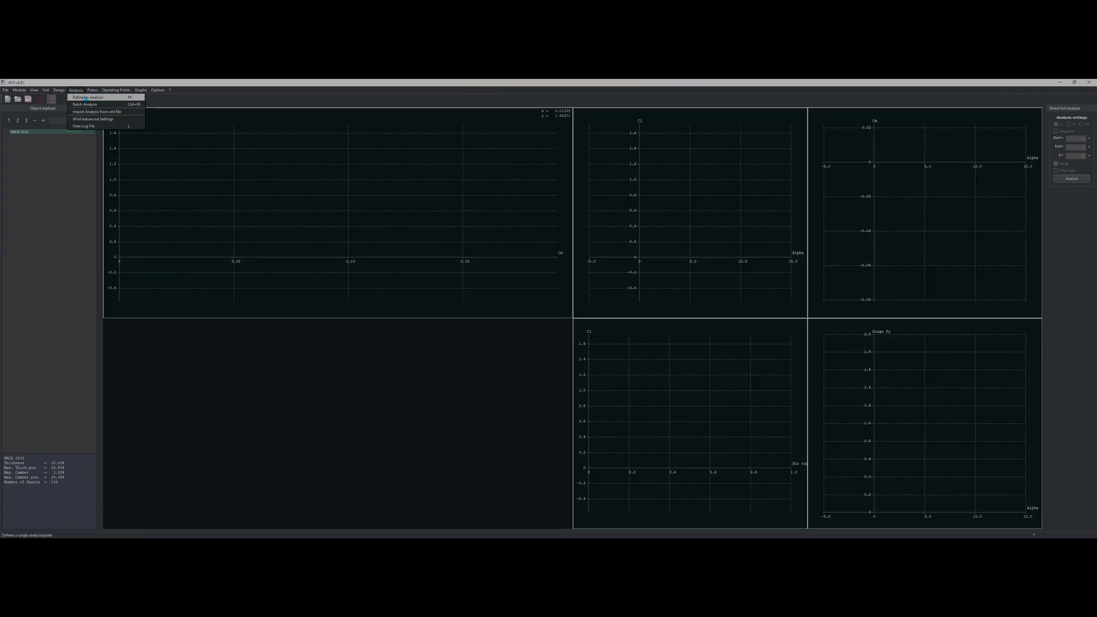
Step: Set up a batch analysis, rework the row 10 Reynolds number, and keep alpha as the sweep variable
left_click(85, 105)
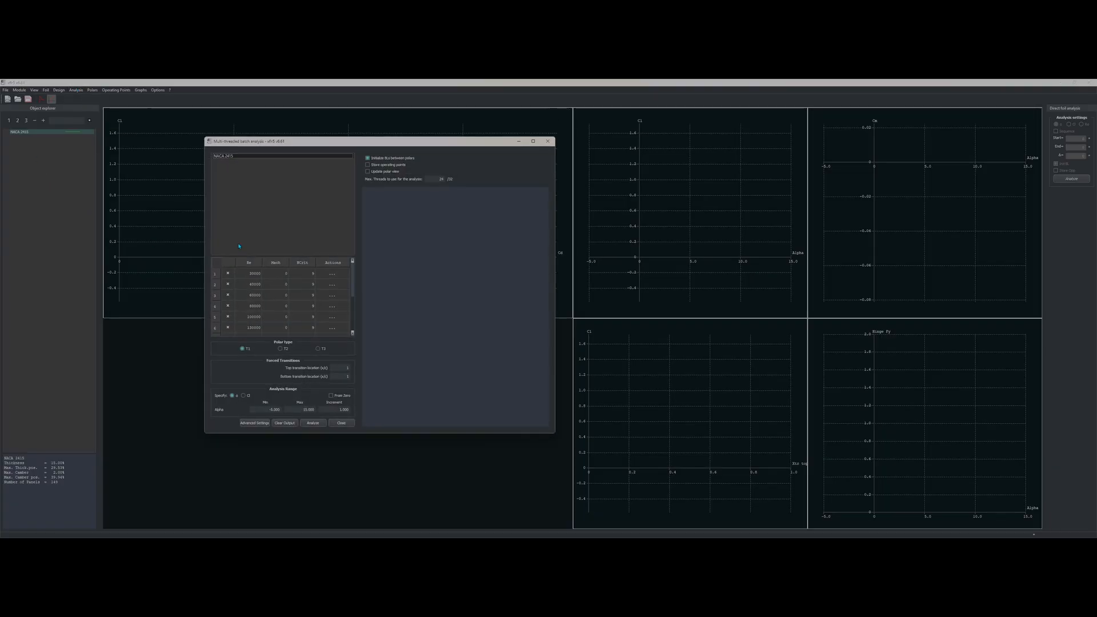
scroll(280, 323, "down", 3)
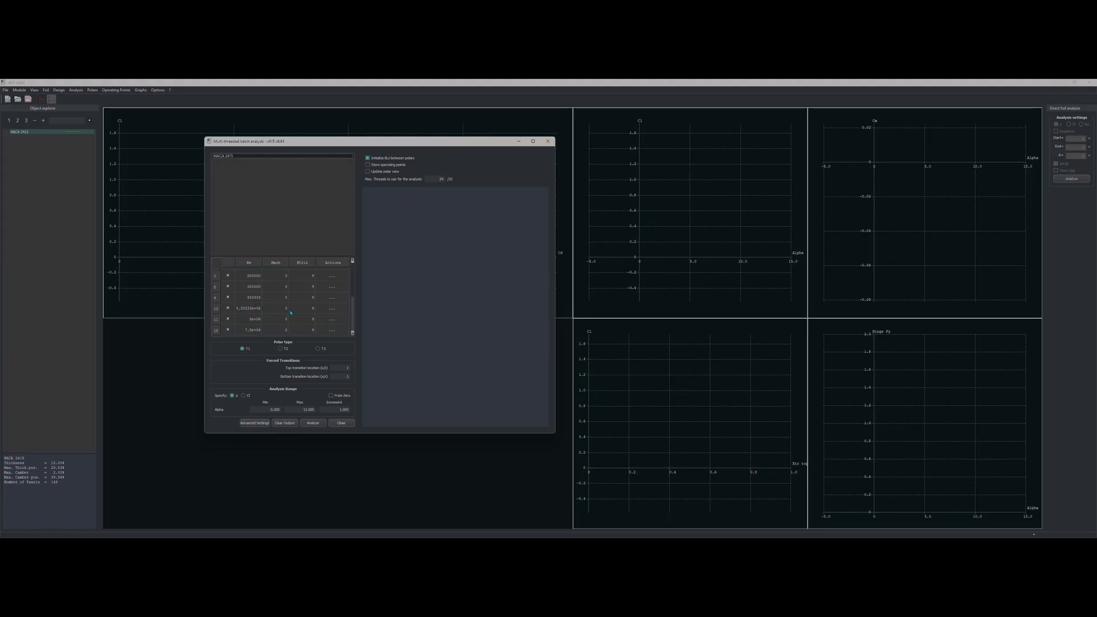
double_click(238, 309)
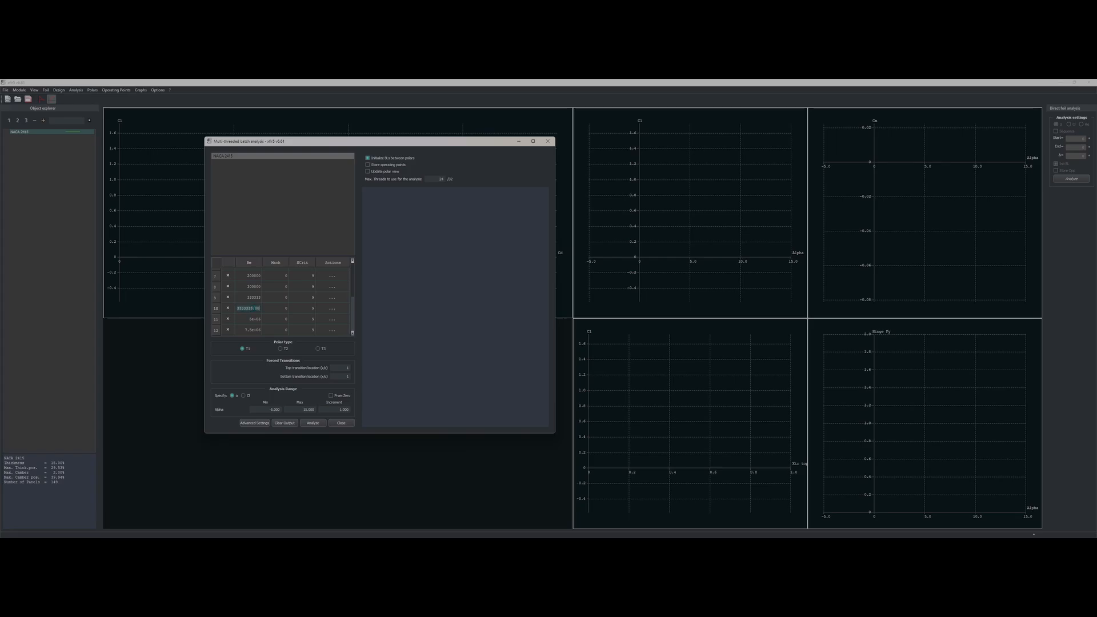
left_click(250, 308)
left_click(249, 309)
double_click(244, 308)
left_click(235, 395)
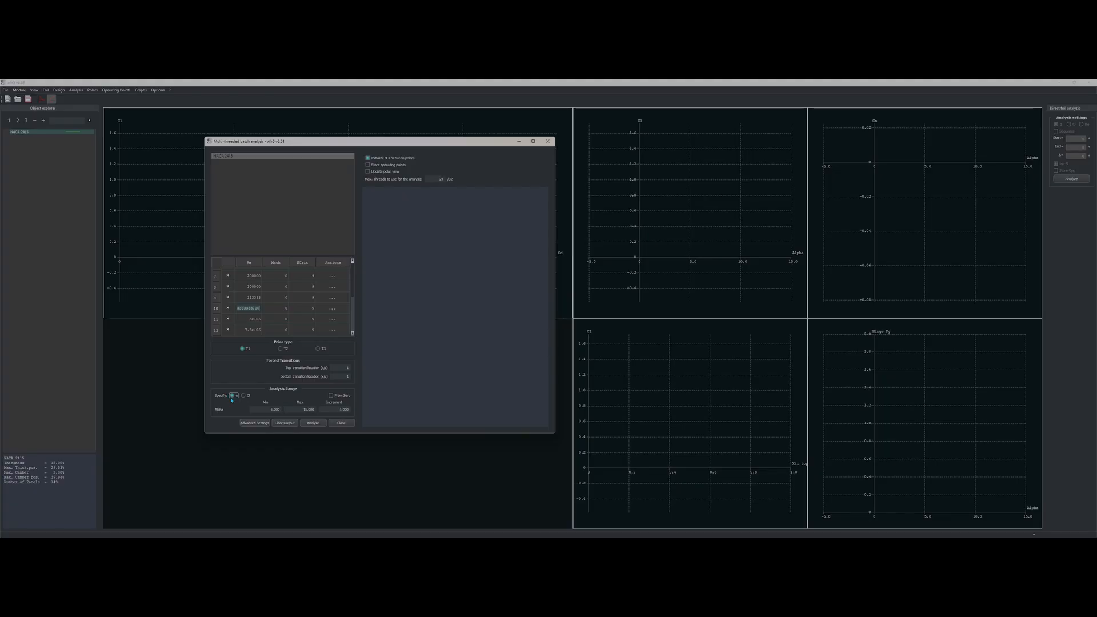
left_click(233, 397)
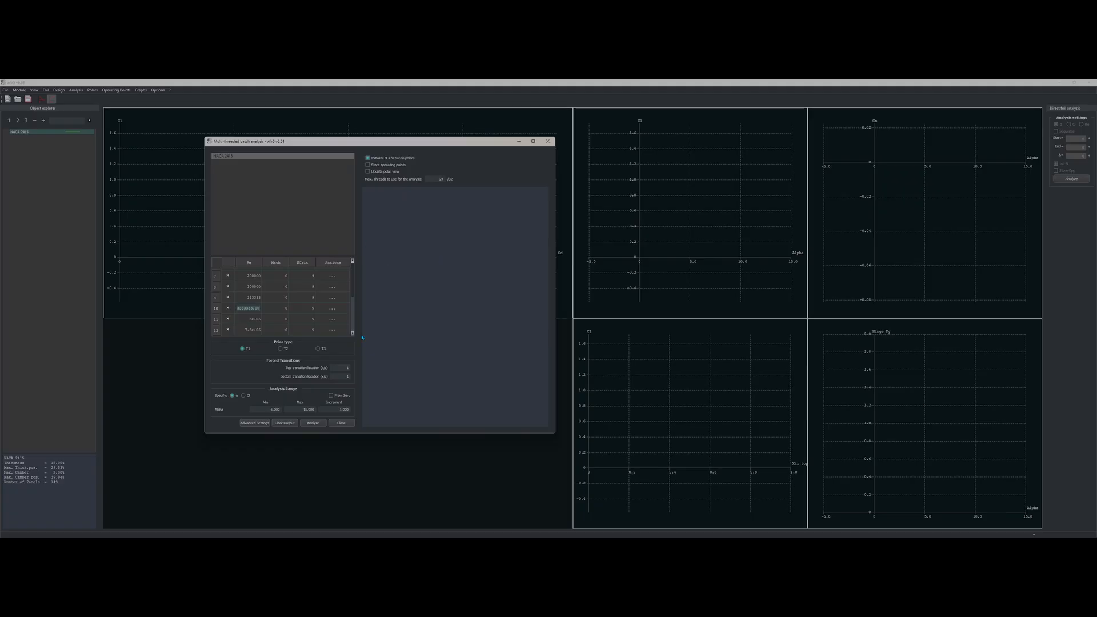
Step: Run the batch analysis for all Reynolds numbers and close it to view the NACA 2415 polars
left_click(313, 423)
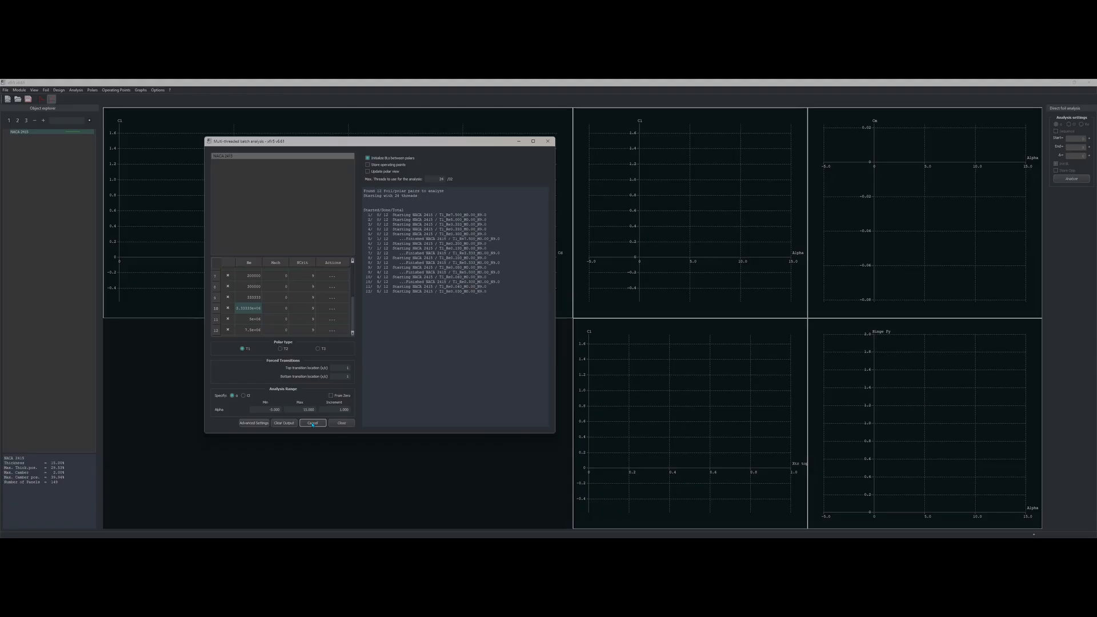
left_click(341, 422)
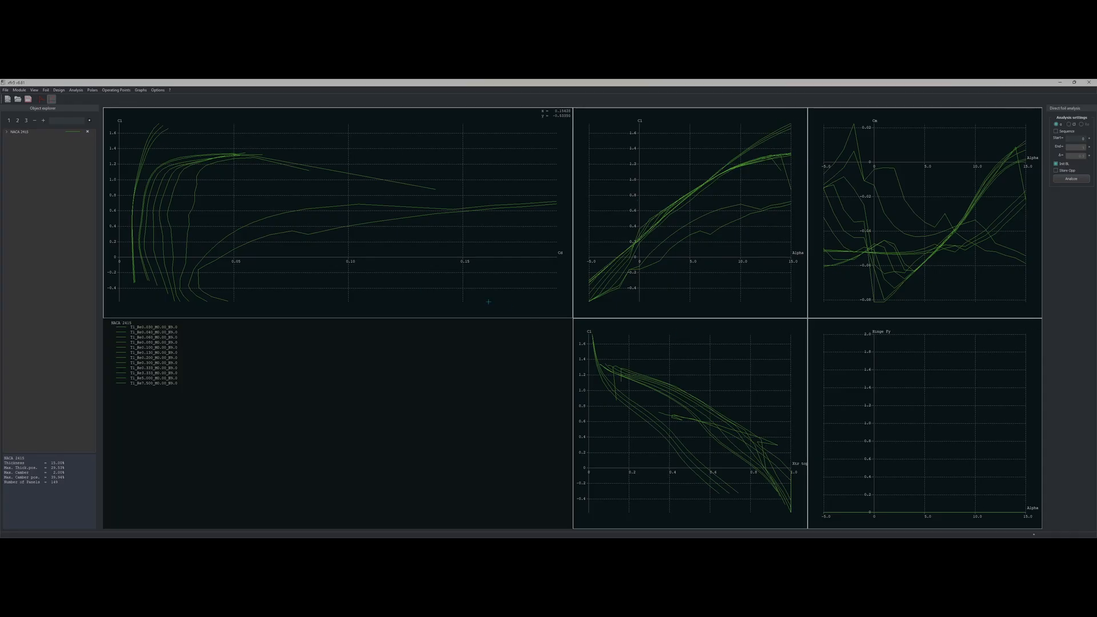
left_click(20, 91)
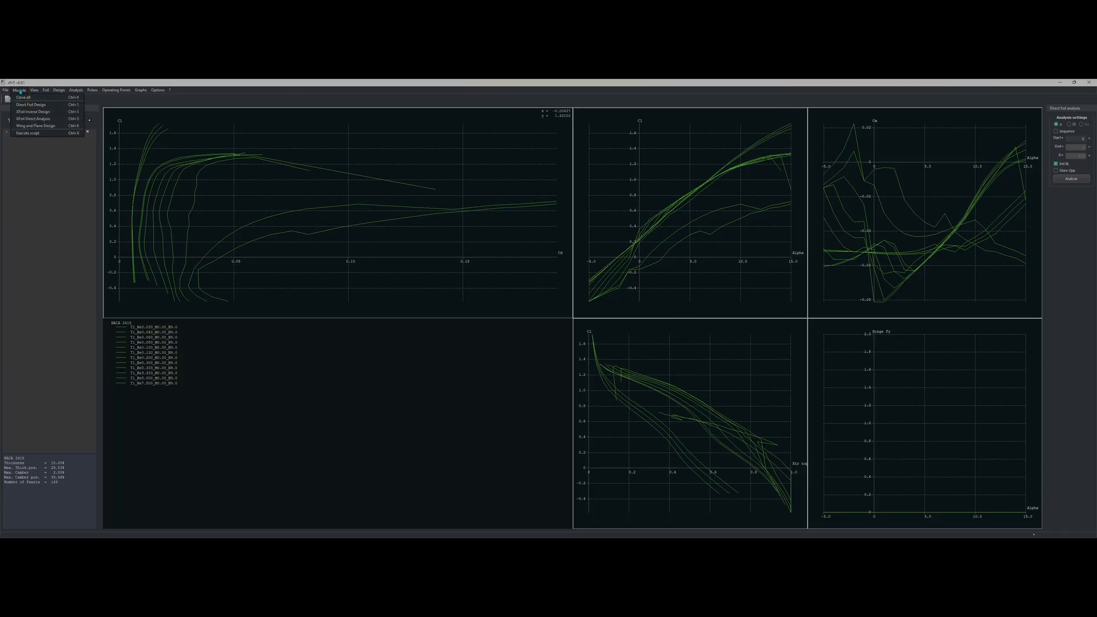
Step: Switch to Wing and Plane Design and define a new plane
left_click(44, 130)
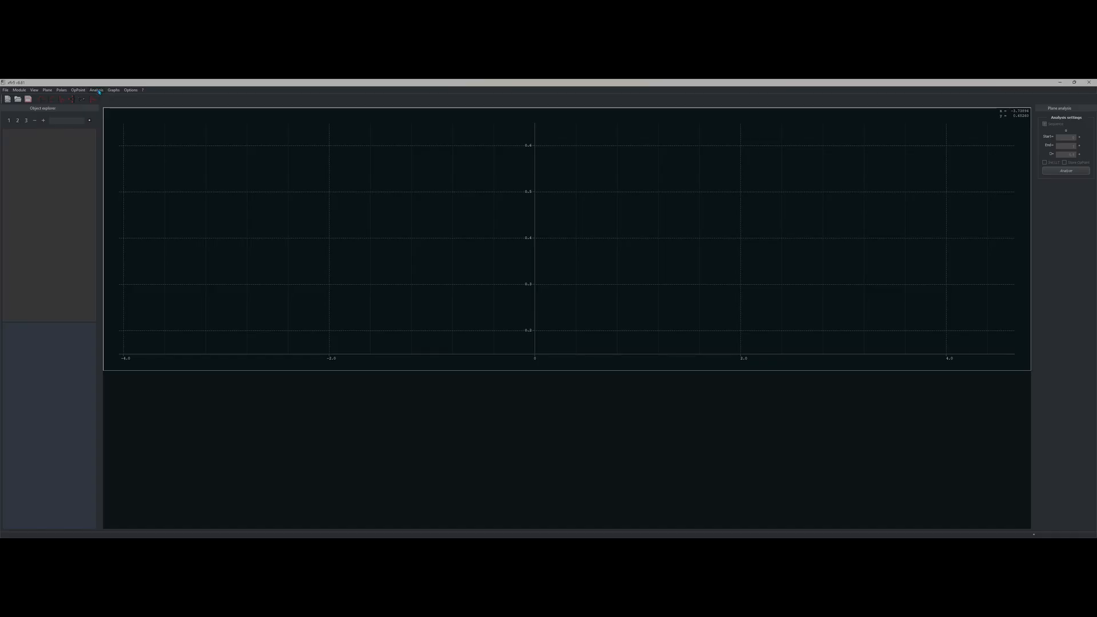
left_click(48, 90)
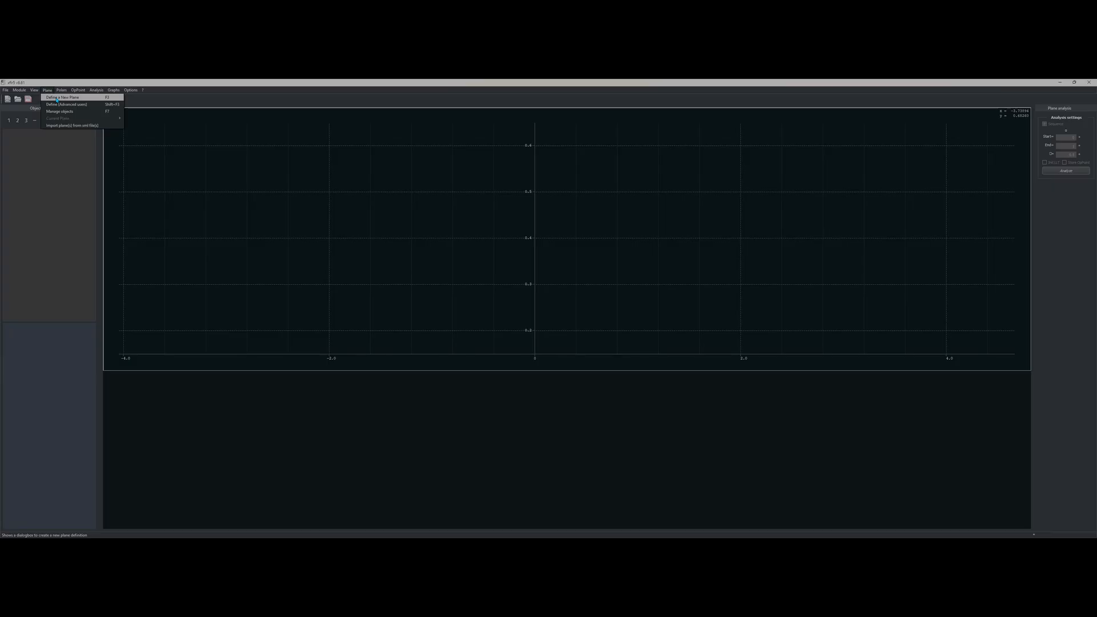
left_click(57, 98)
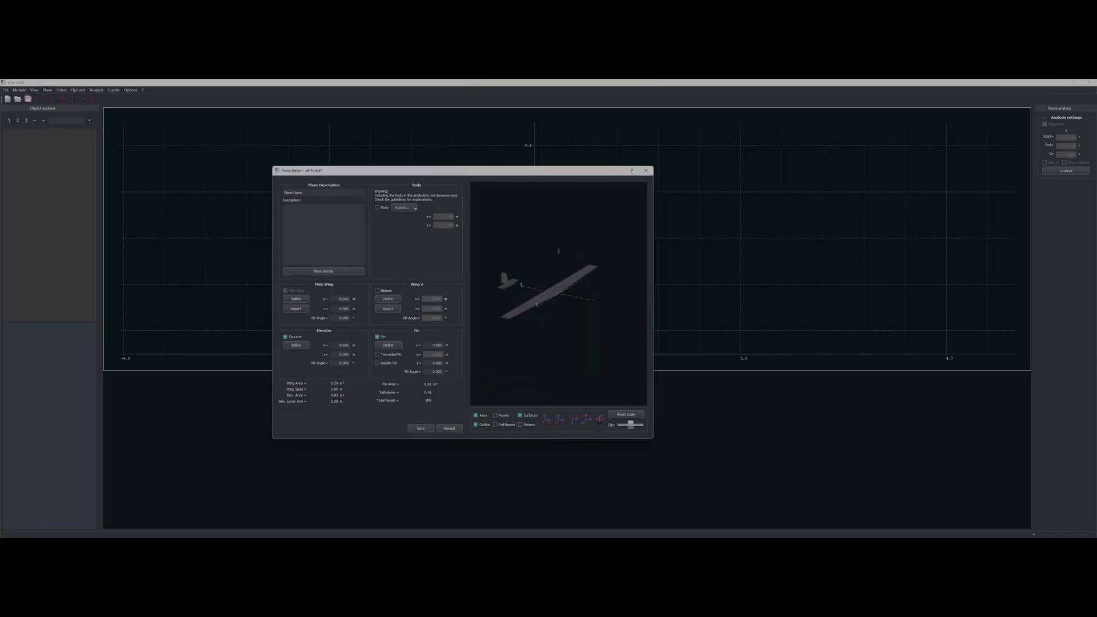
Step: Name the plane 'AS', remove its elevator and fin, and go to the main wing definition
left_click_drag(329, 193, 284, 194)
type("AS")
left_click(285, 337)
left_click(379, 337)
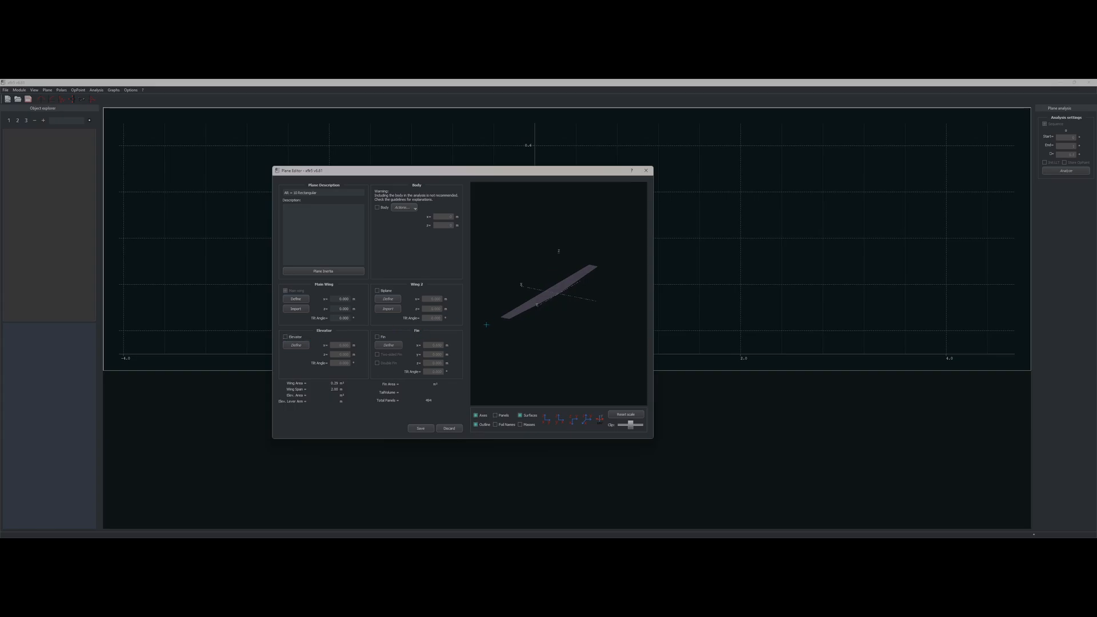
left_click(303, 299)
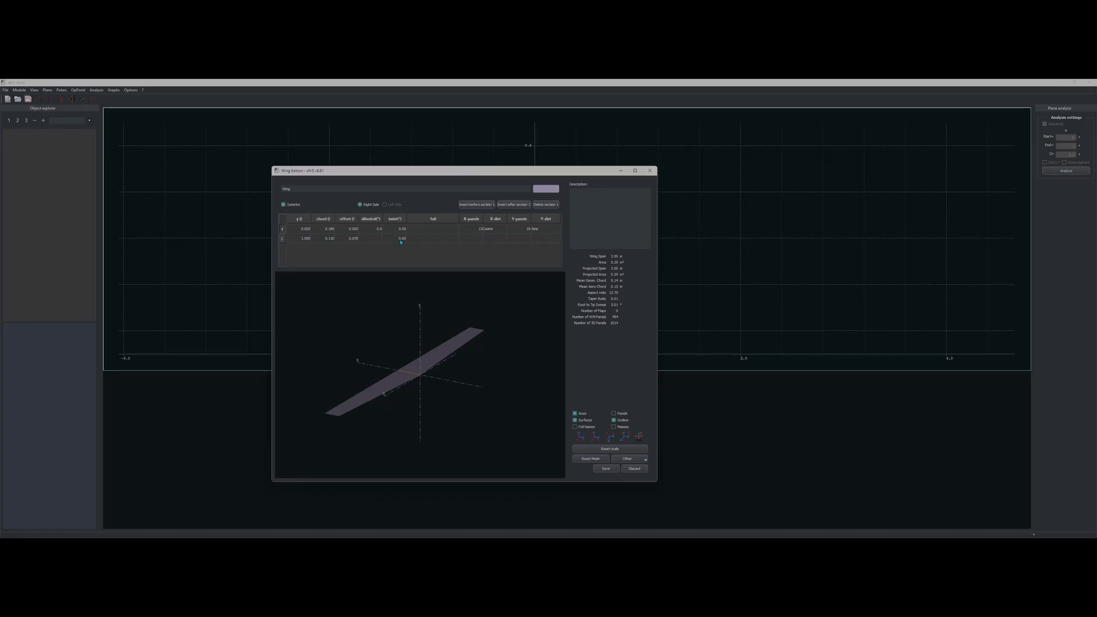
Step: Assign the NACA 2415 foil to both the root and tip wing sections
left_click(433, 231)
left_click(442, 239)
left_click(451, 252)
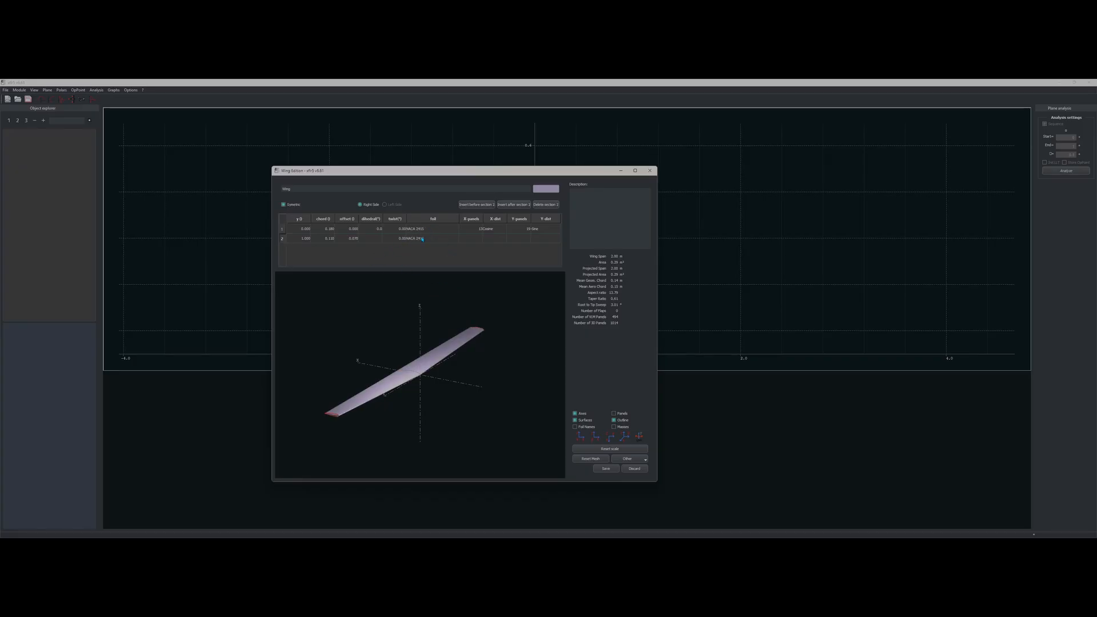
left_click(442, 229)
left_click(453, 254)
Step: Set the tip section's span position to 5 and both root and tip chords to 1
double_click(304, 238)
type("5")
key("Return")
scroll(423, 378, "down", 15)
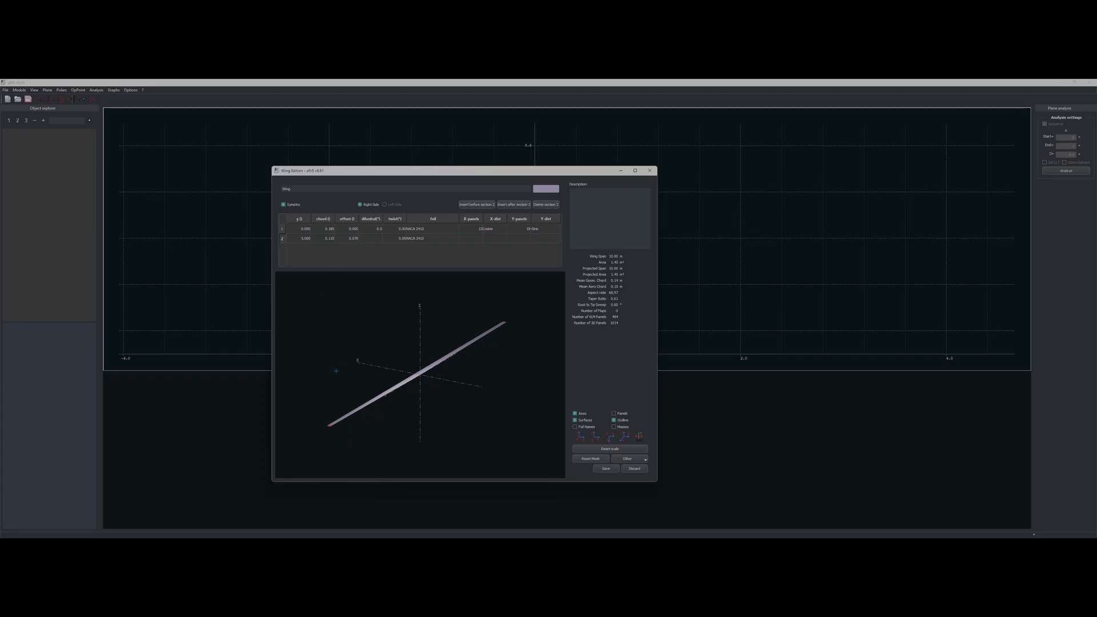
left_click(329, 240)
left_click(331, 229)
type("1")
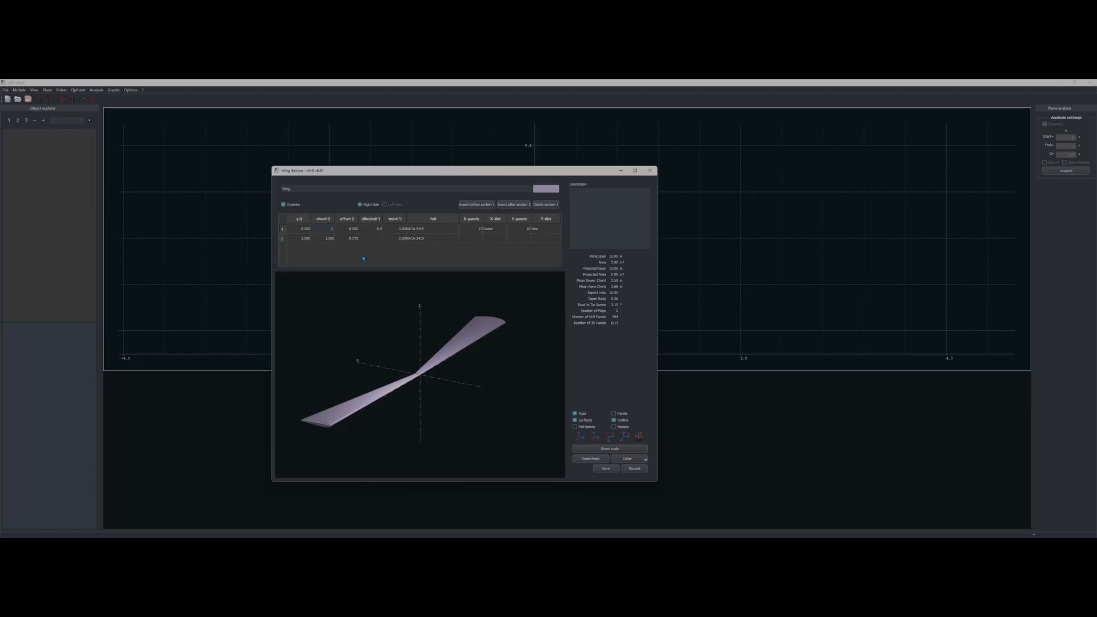
key("Return")
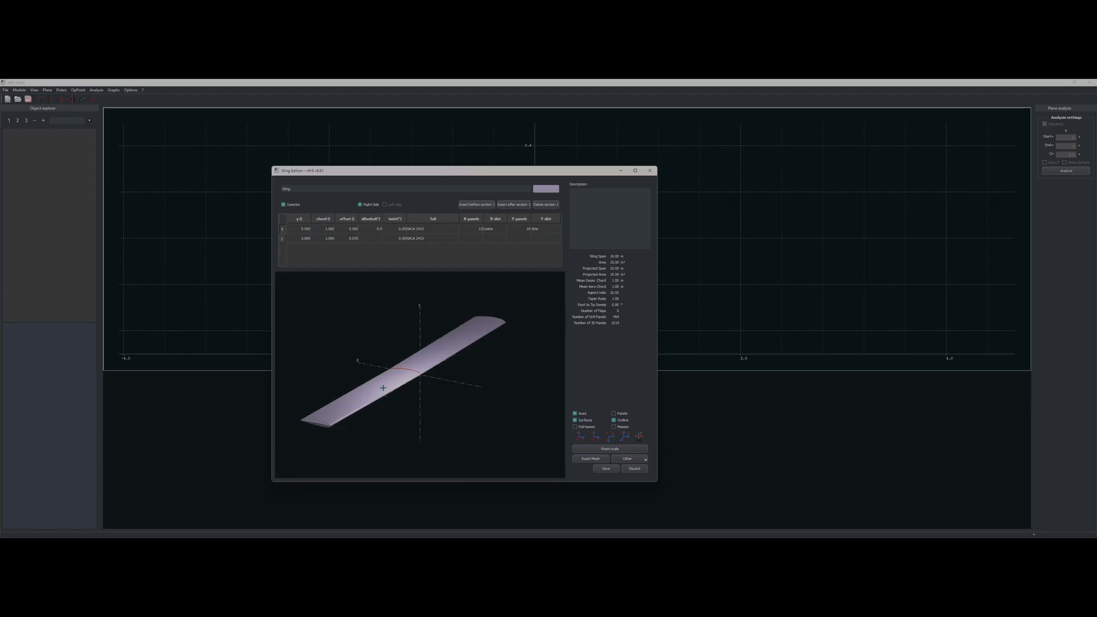
Step: Set the tip section's offset to 0 to remove sweep
double_click(355, 239)
type("0")
key("Return")
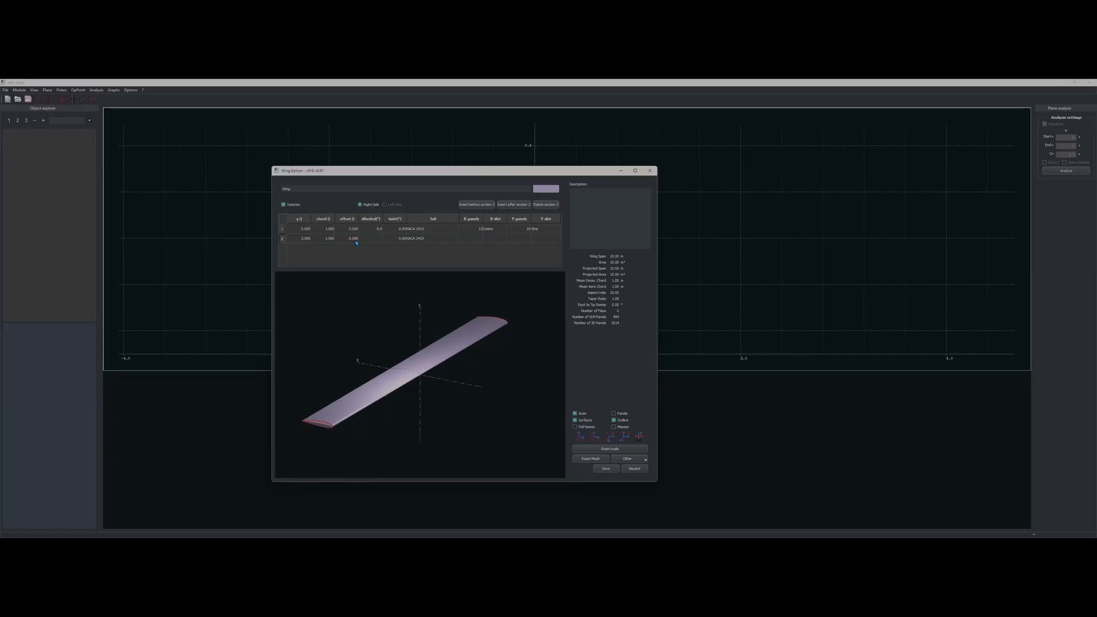
double_click(356, 241)
key("Return")
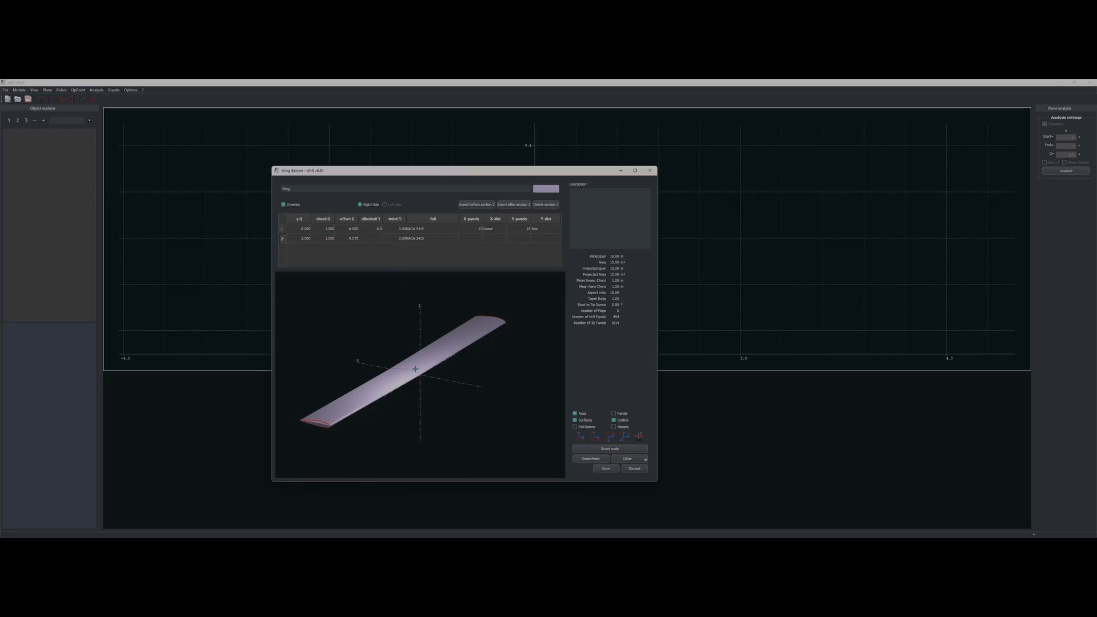
scroll(415, 369, "up", 10)
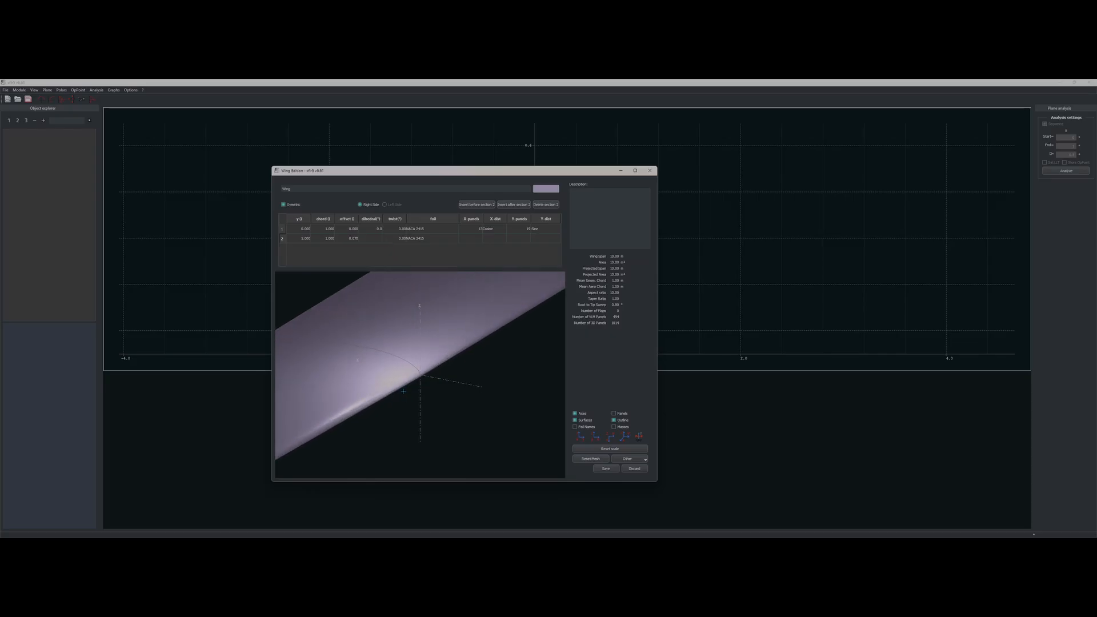
scroll(404, 391, "down", 5)
Step: Try a tip offset of 1, then reset it to 0 for a straight wing
double_click(354, 239)
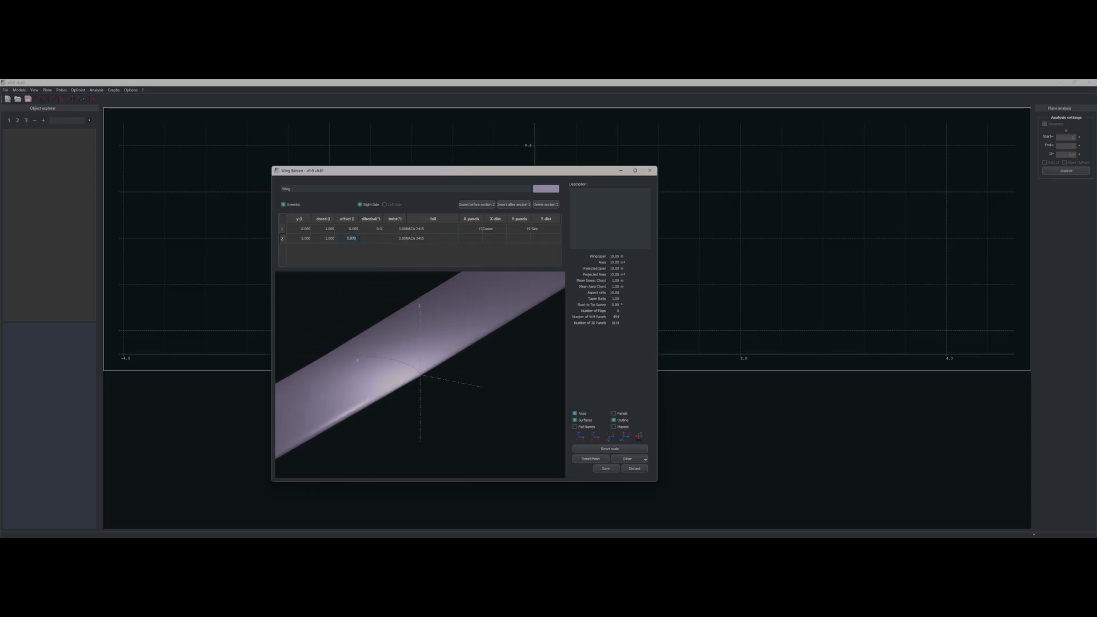
type("1")
key("Return")
scroll(454, 343, "down", 6)
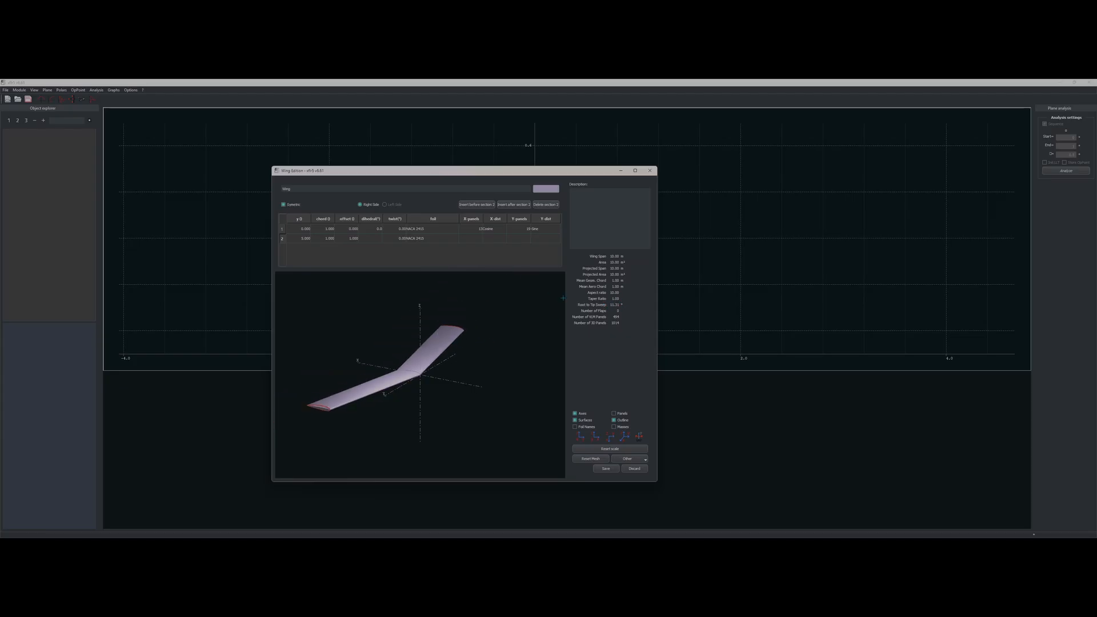
double_click(356, 240)
key("Return")
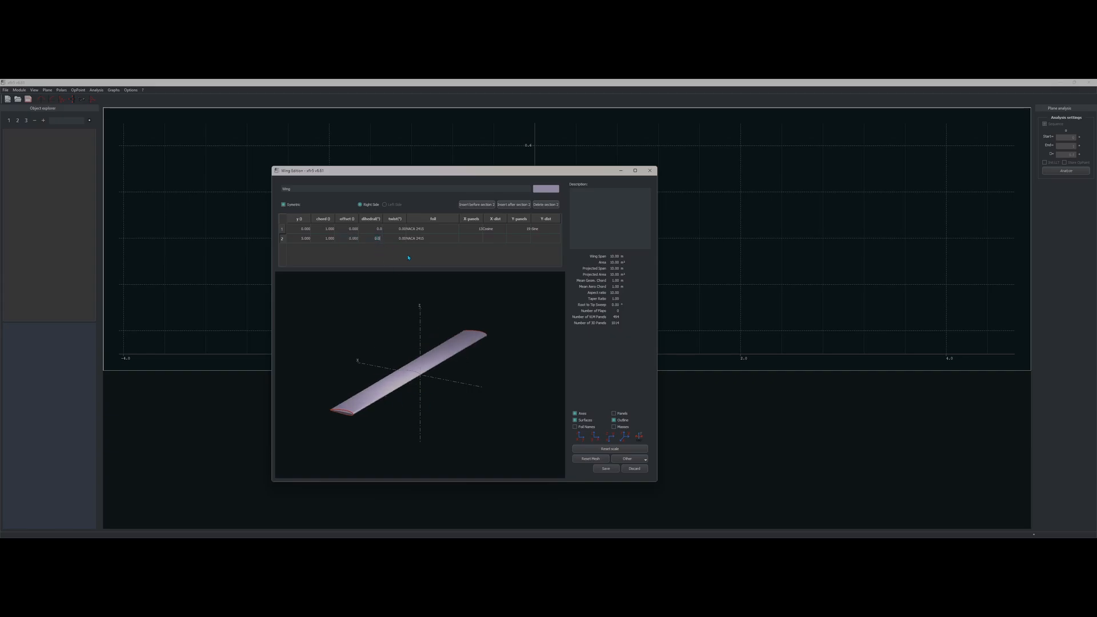
double_click(474, 229)
Step: Colour the wing black and show its panel mesh
left_click(548, 190)
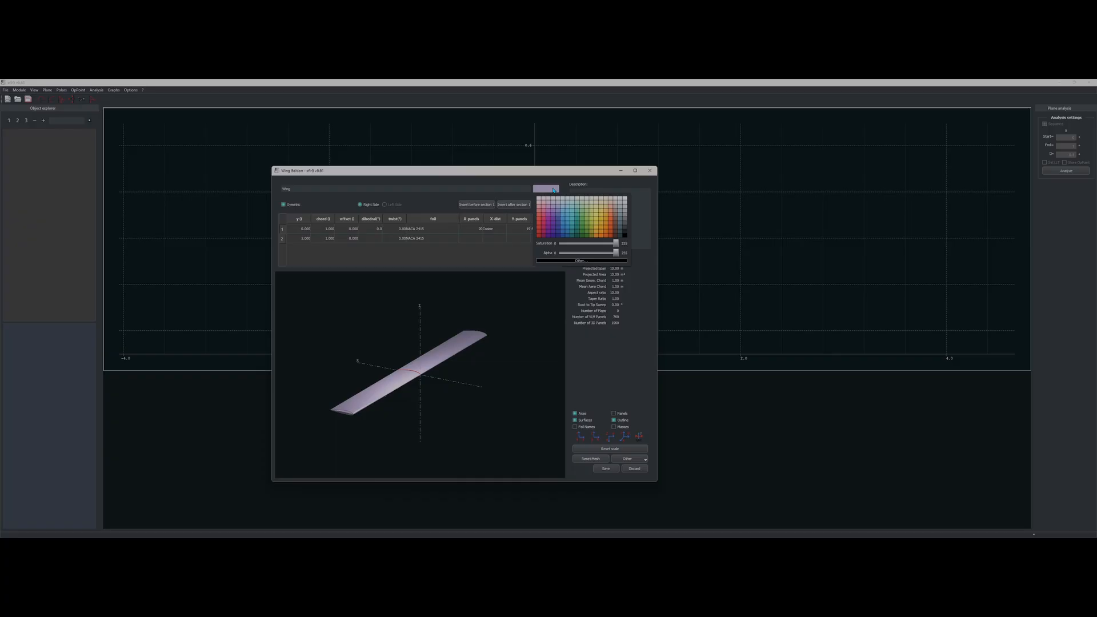
left_click(617, 241)
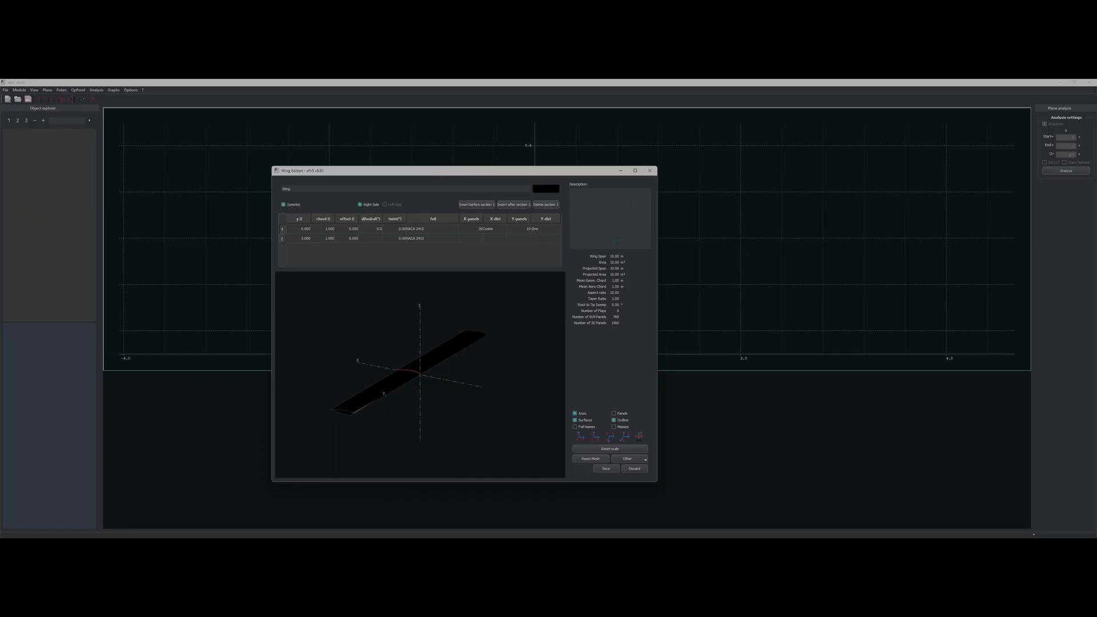
left_click(613, 413)
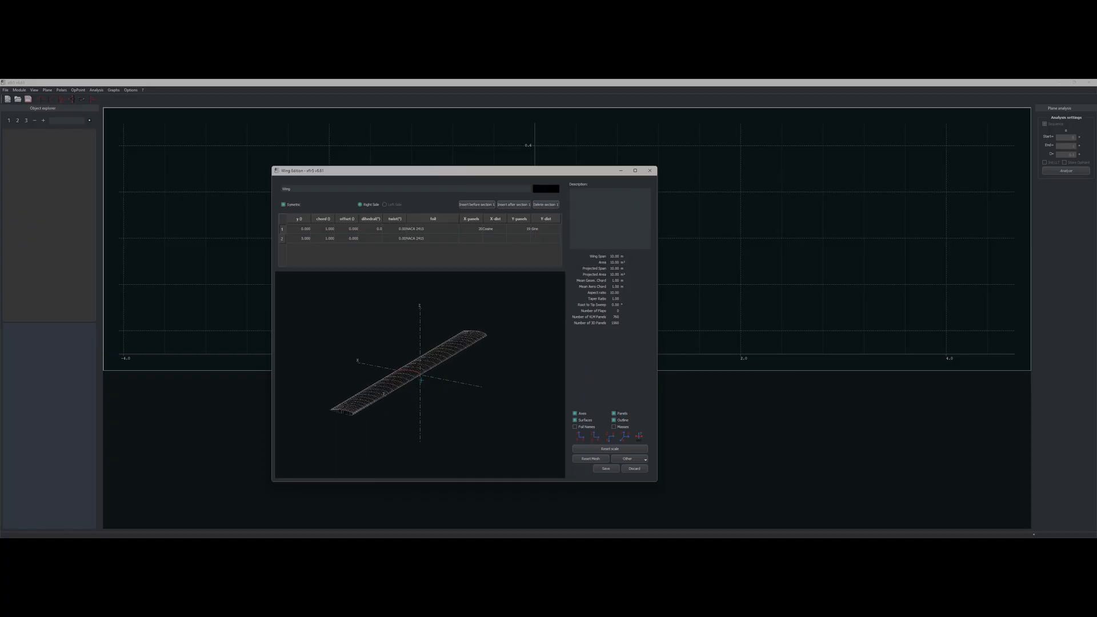
Step: Set the root section's spanwise panels to 20 and enter 20 for the tip section's panel count
scroll(421, 380, "up", 5)
double_click(517, 229)
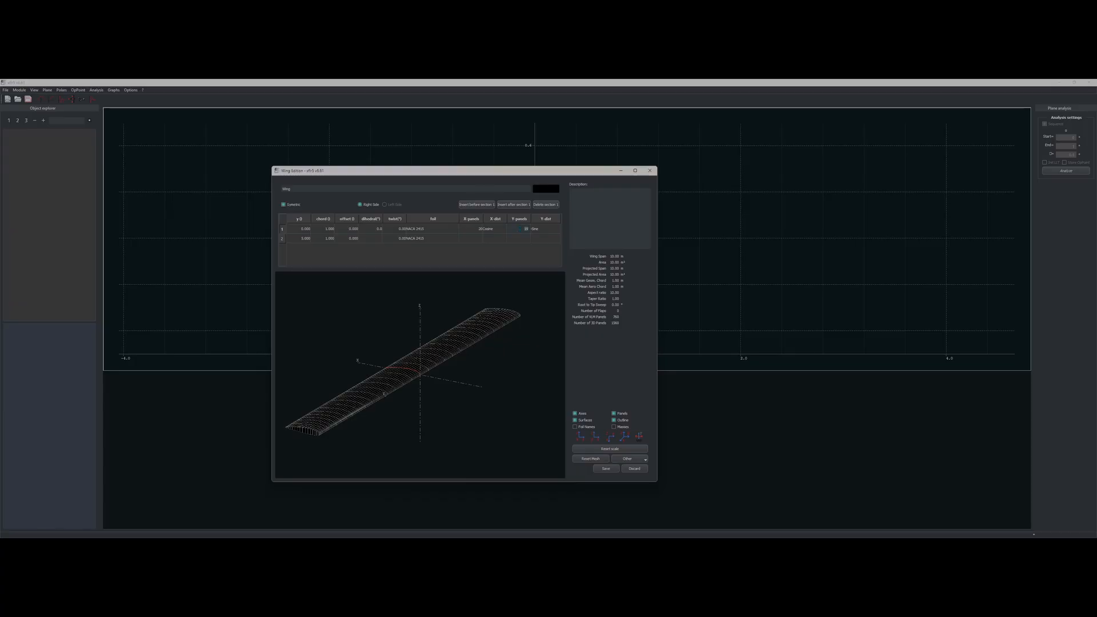
type("20")
key("Return")
double_click(473, 239)
type("20")
key("Return")
Step: Inspect the meshed wing in the preview and save the wing
scroll(402, 365, "up", 5)
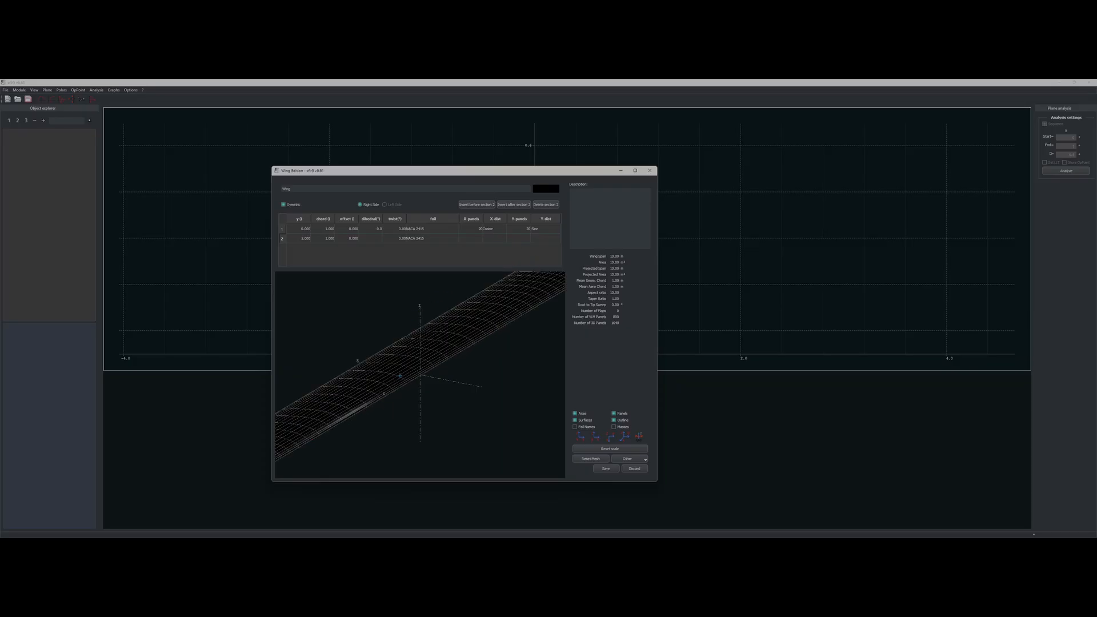
mouse_move(415, 360)
left_mouse_down()
mouse_move(450, 361)
mouse_move(409, 361)
left_mouse_up()
scroll(423, 371, "down", 5)
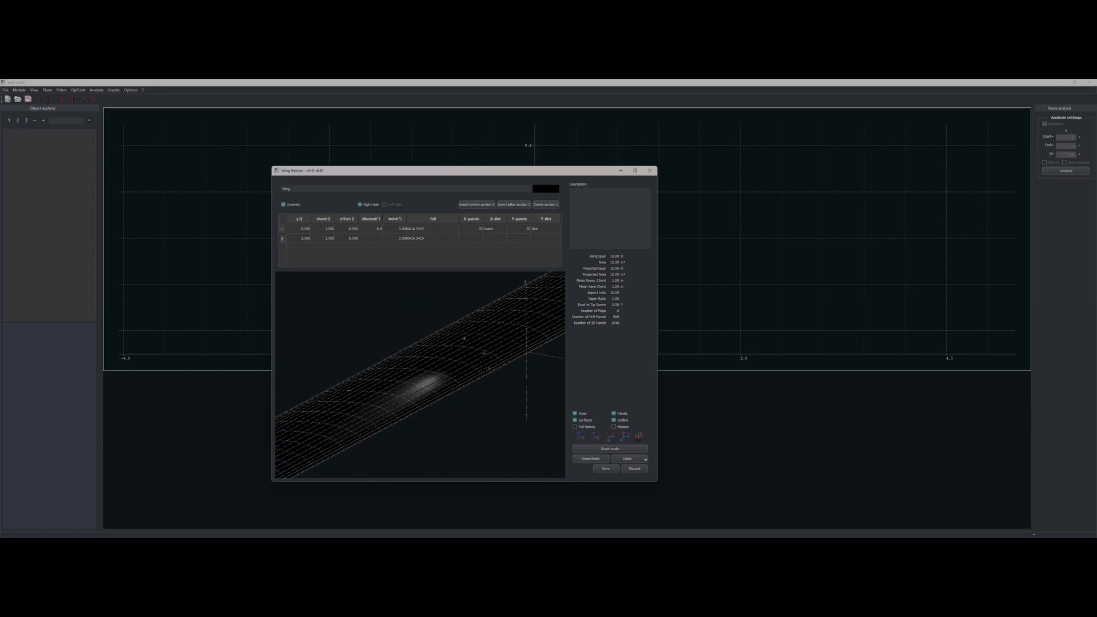
left_click_drag(475, 350, 441, 363)
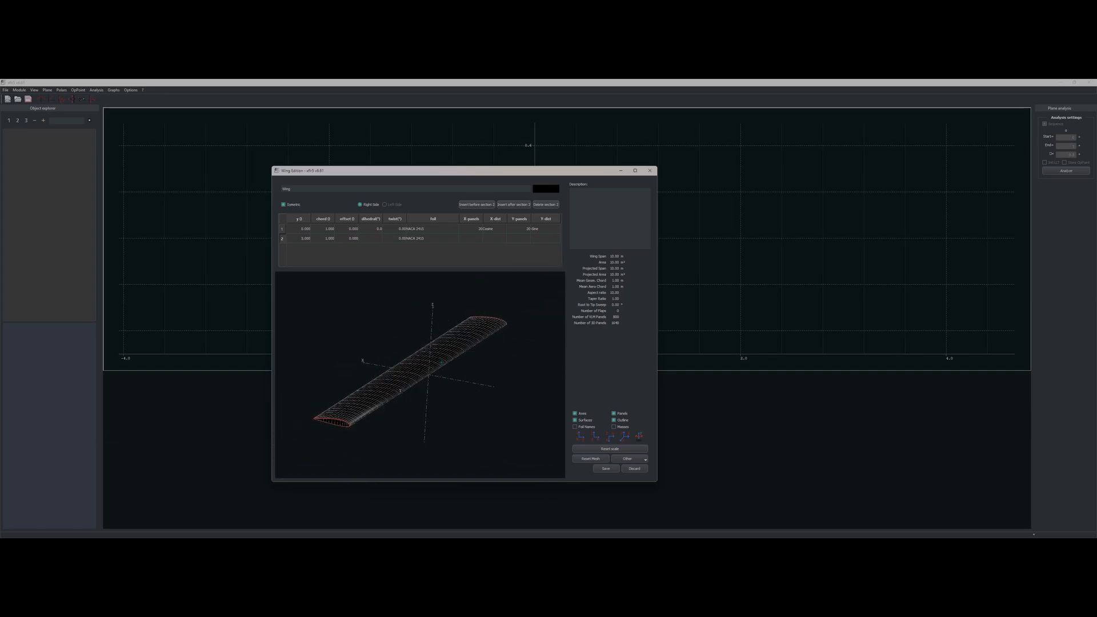
left_click(606, 469)
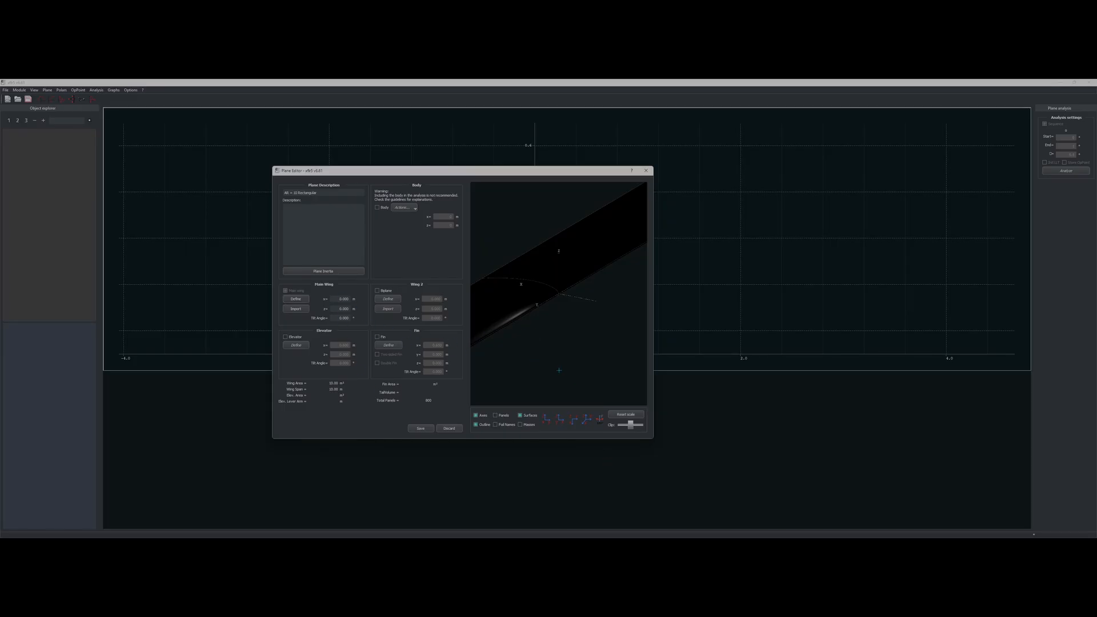
Step: Show the panel mesh in the plane preview and save the plane as 'AR = 10 Rectangular'
scroll(558, 369, "down", 6)
left_click(500, 416)
scroll(540, 360, "down", 6)
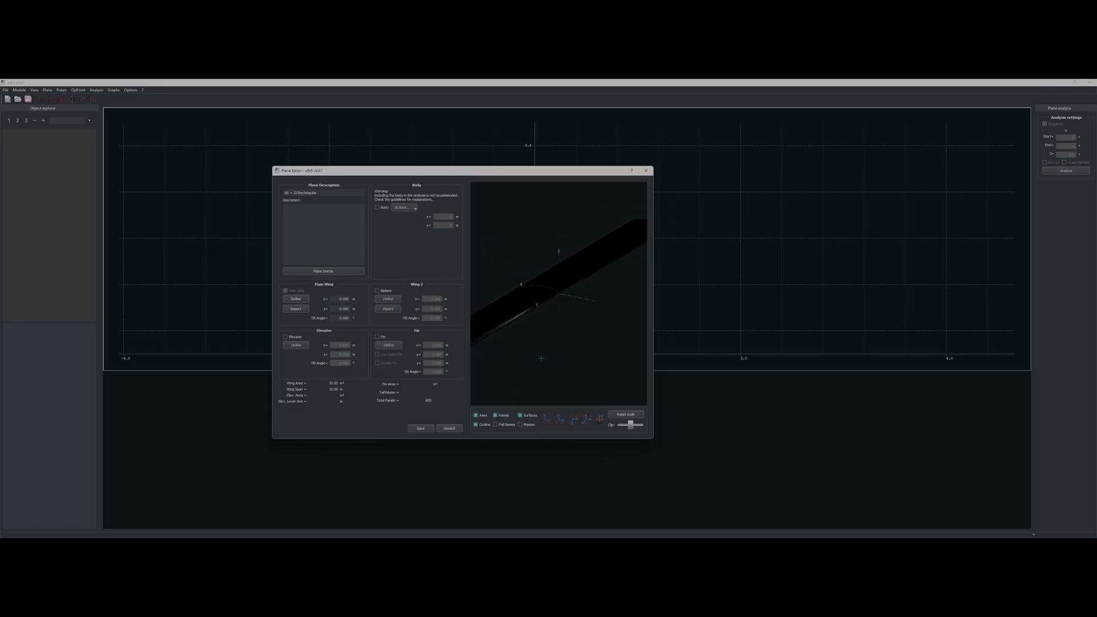
scroll(541, 358, "down", 6)
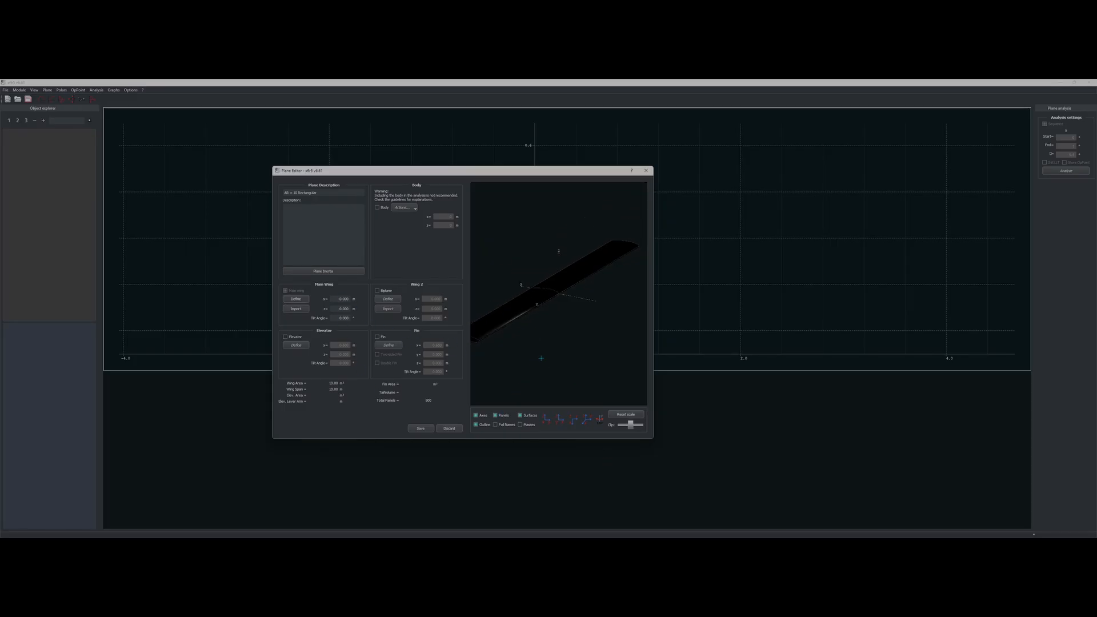
left_click(423, 429)
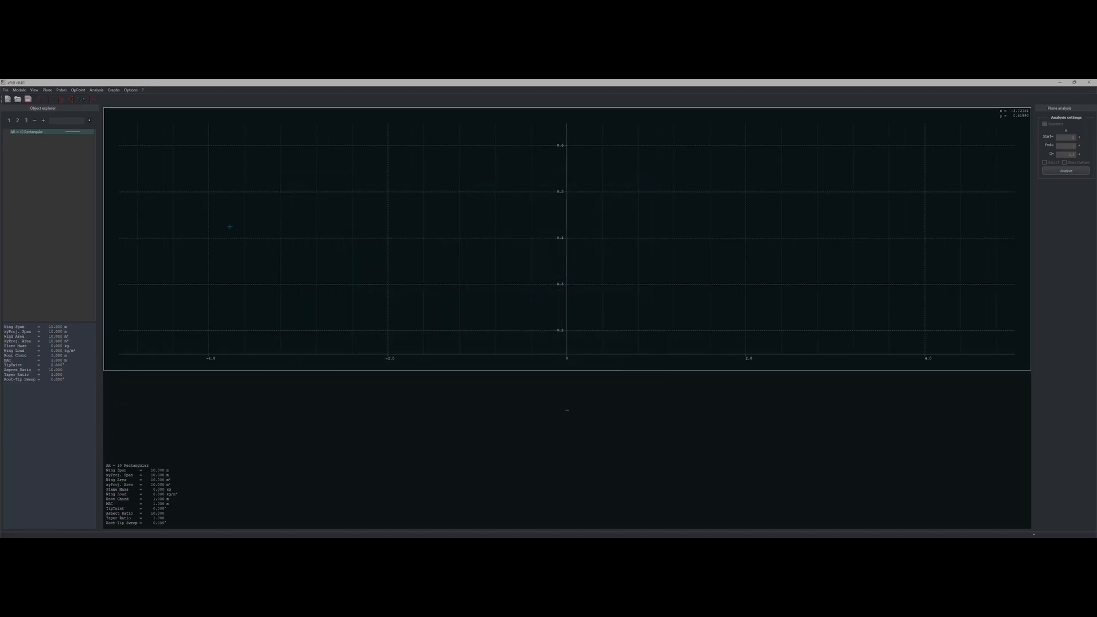
Step: Display the AR = 10 Rectangular wing as a 3-D panel wireframe, orbit it, and bring up the analysis options
left_click(82, 101)
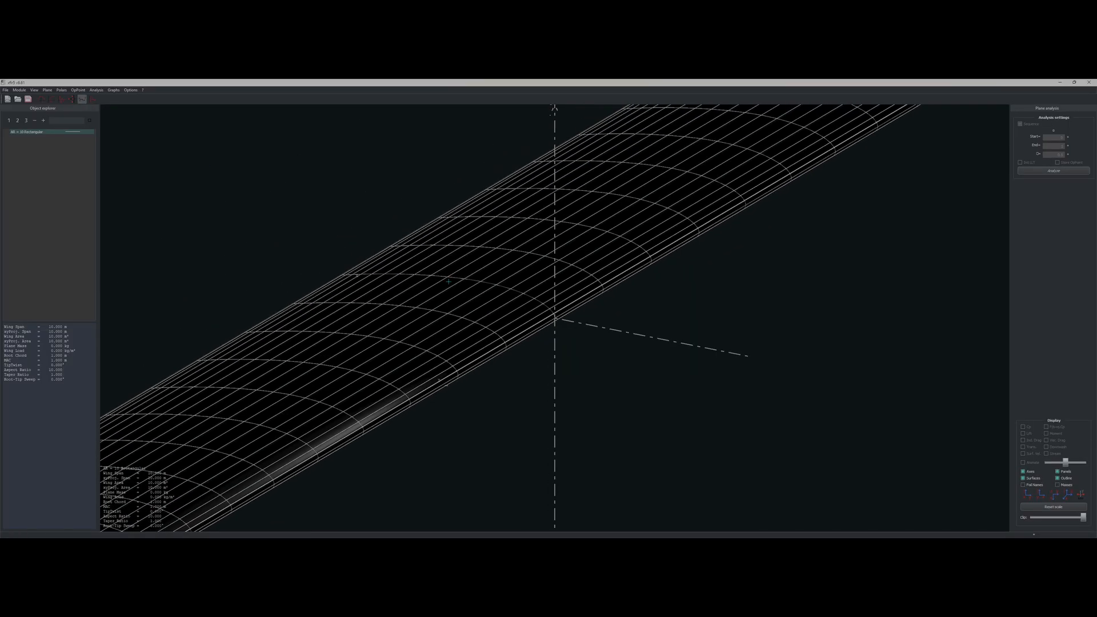
left_click_drag(474, 271, 511, 320)
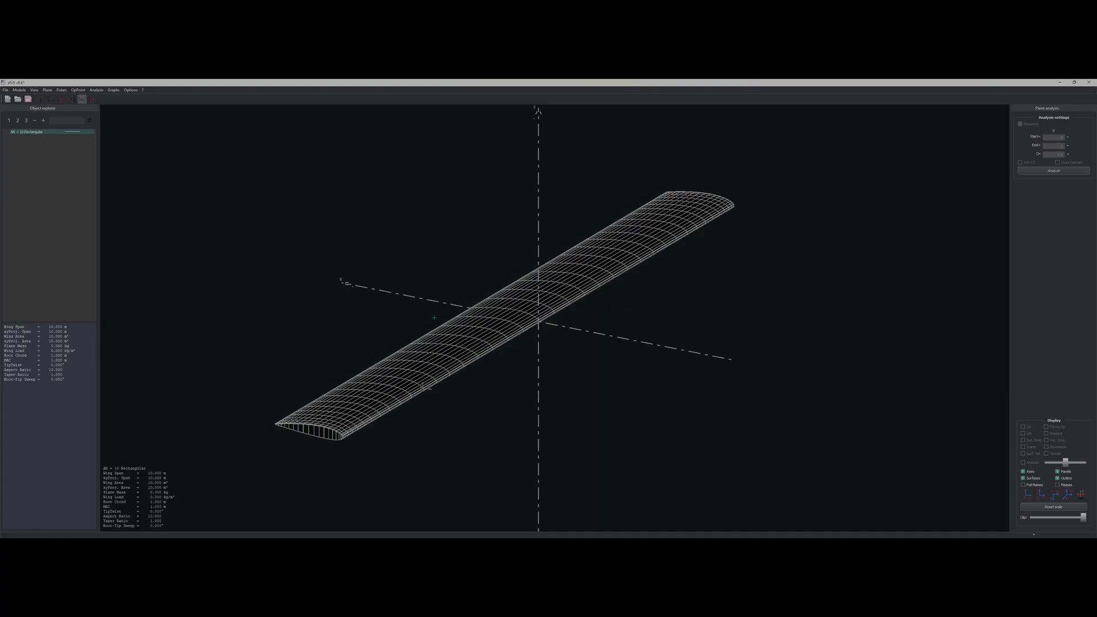
left_click(96, 90)
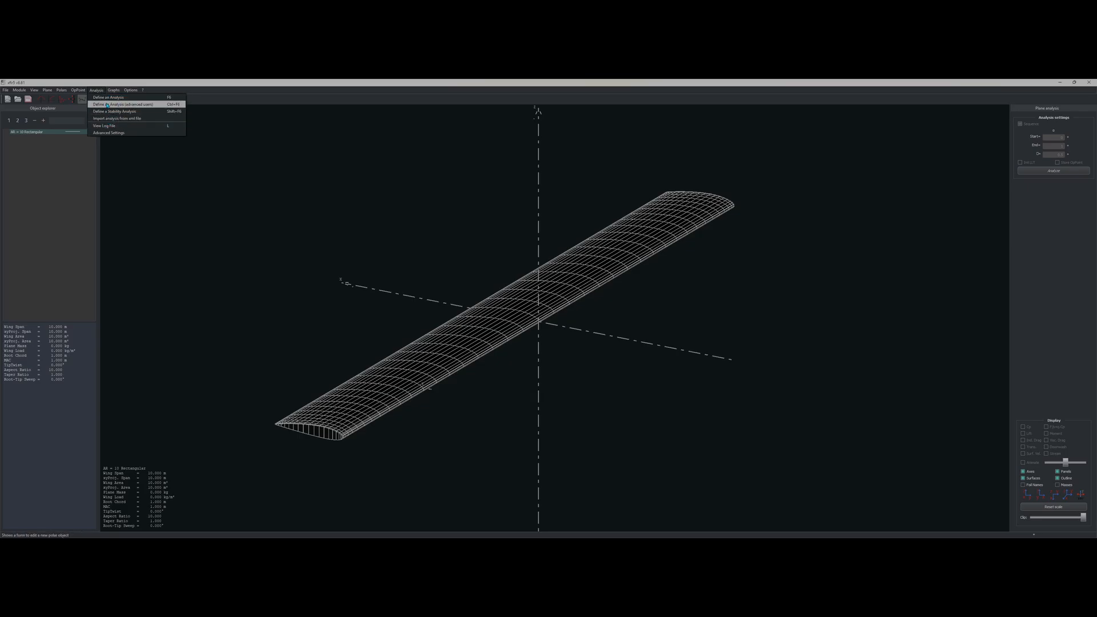
Step: Review the LLT advanced settings: maximum iterations, alpha precision and relaxation factor
left_click(107, 133)
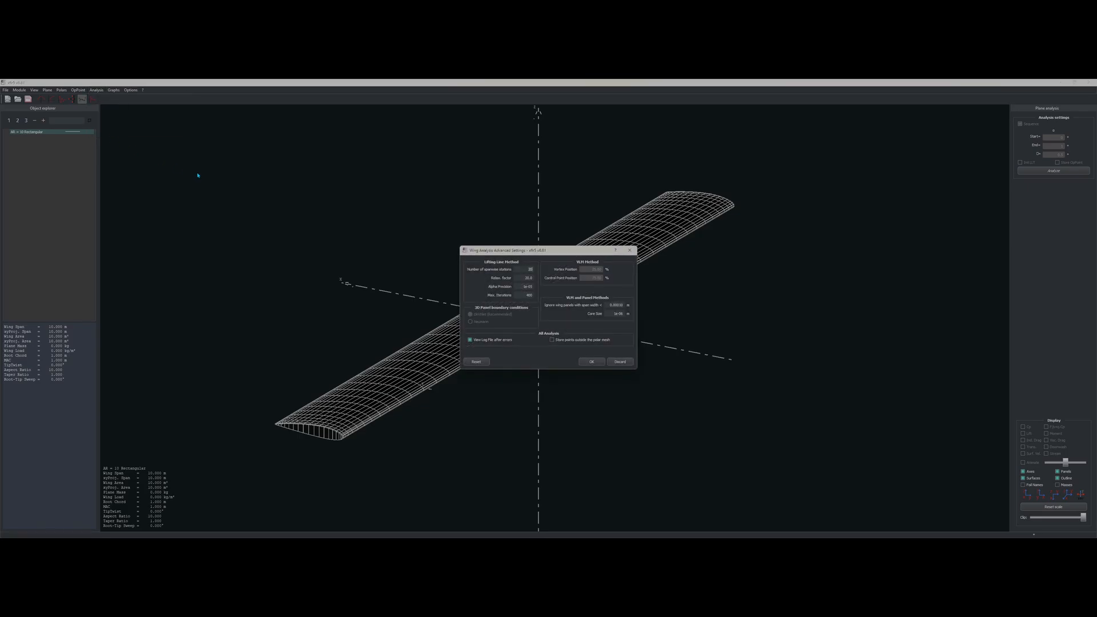
left_click_drag(547, 256, 231, 257)
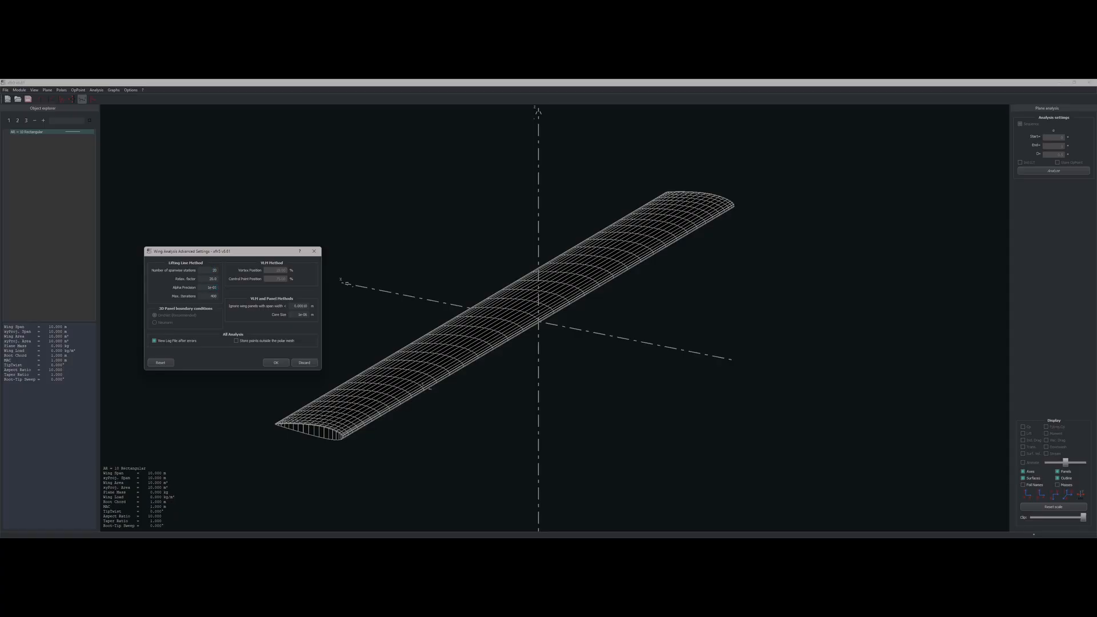
left_click(215, 298)
left_click_drag(210, 288, 217, 287)
left_click_drag(276, 248, 302, 174)
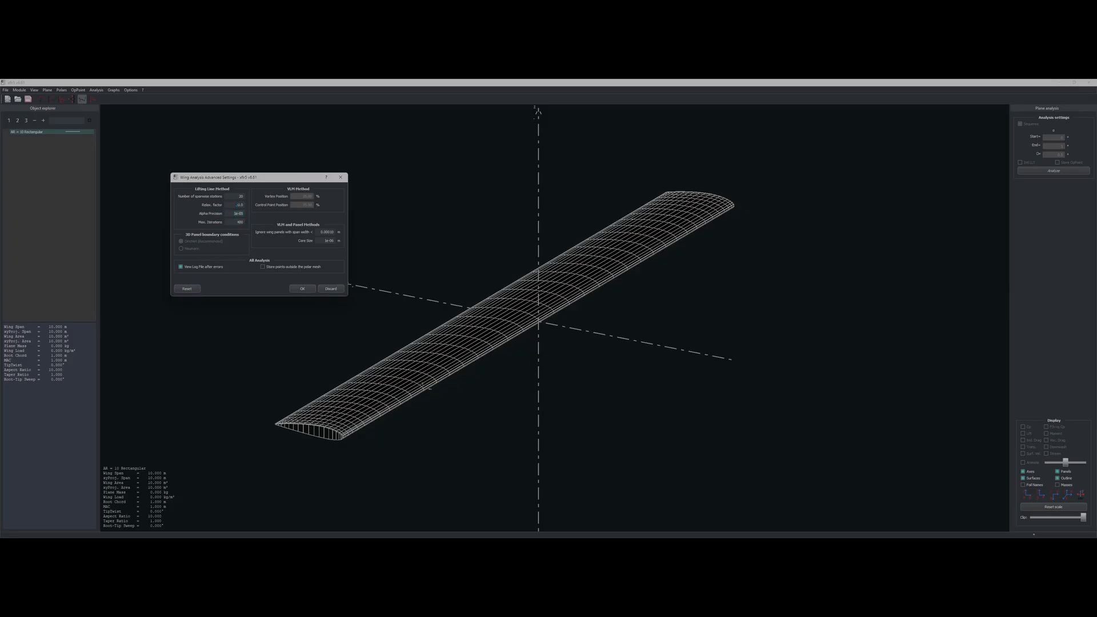
left_click(239, 204)
left_click(340, 177)
left_click(96, 90)
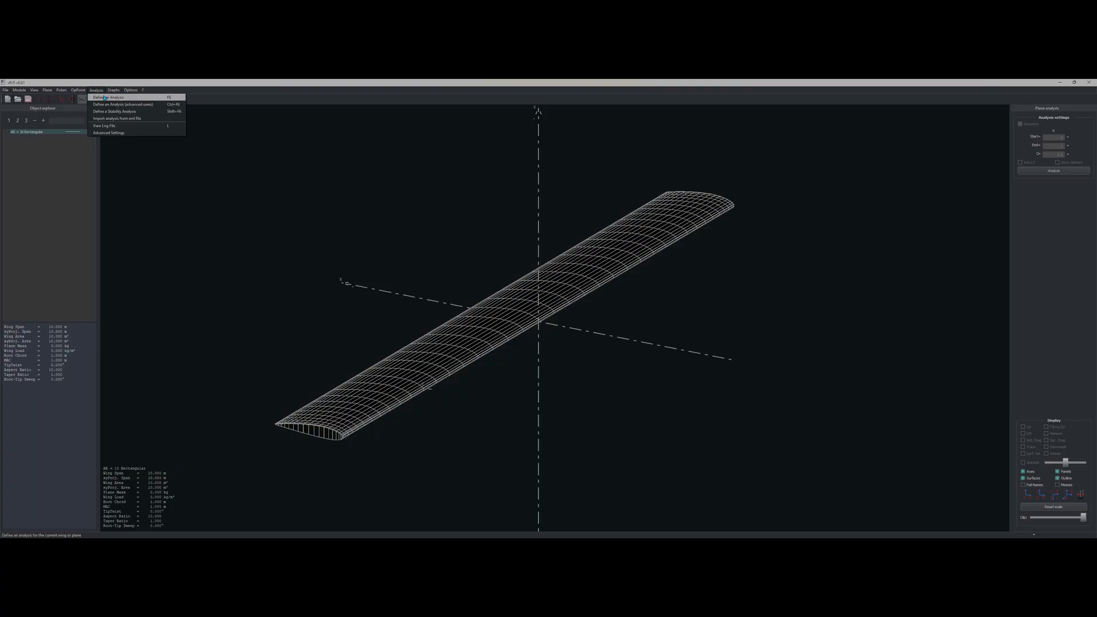
Step: Start a Type 1 fixed-speed analysis, keep V∞ at 50, and choose the LLT method
left_click(105, 98)
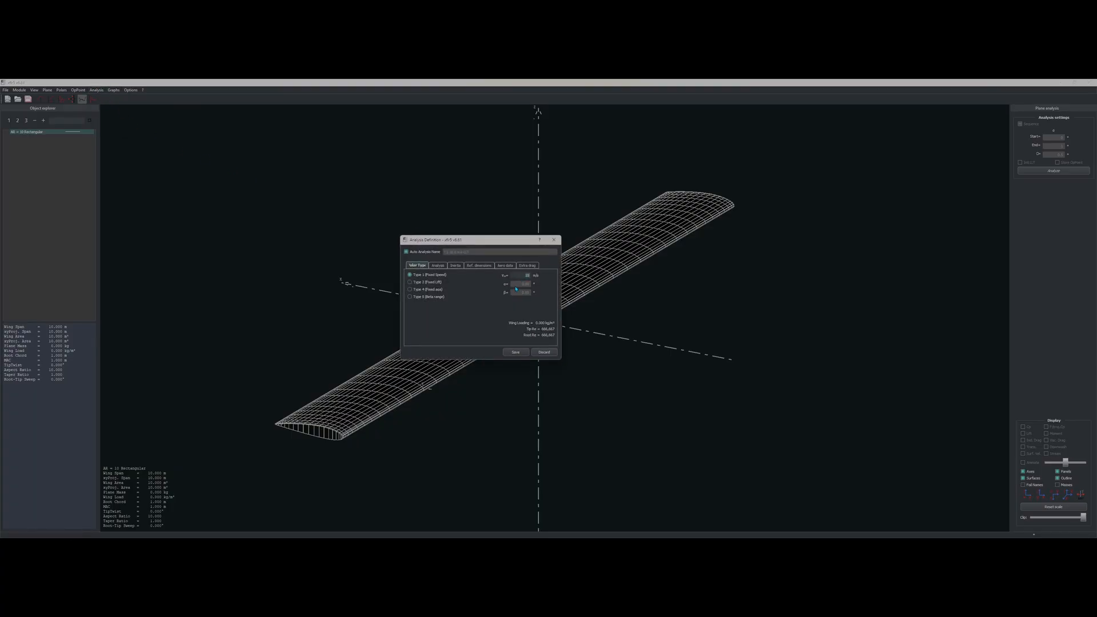
left_click(422, 276)
key("Return")
left_click(439, 266)
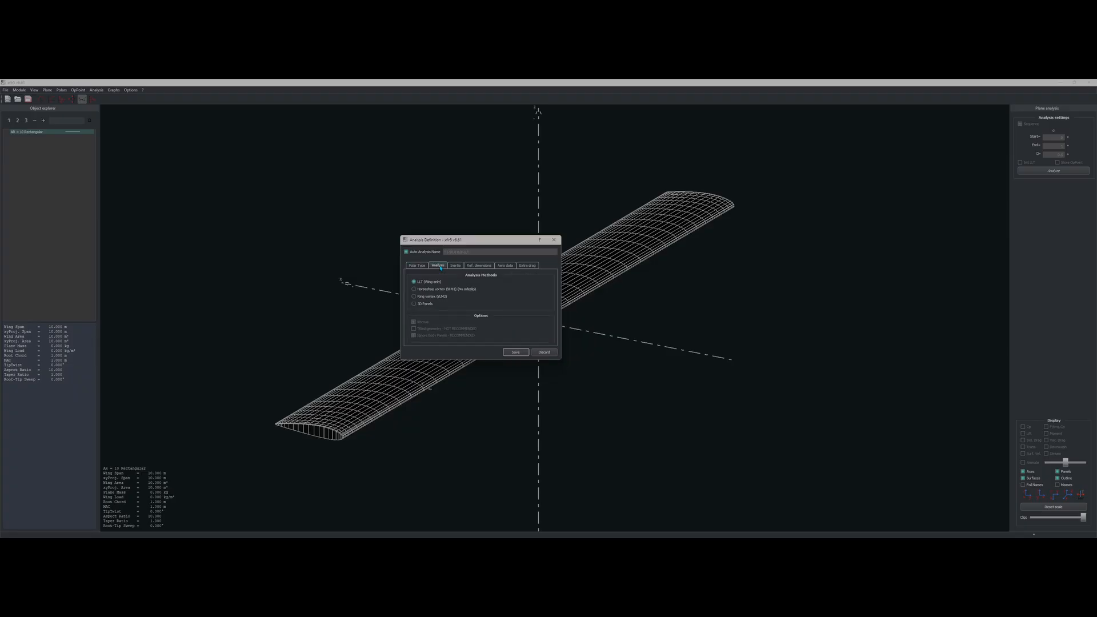
left_click(439, 282)
Step: Check the aero data and inertia settings, then save the LLT analysis
left_click(420, 267)
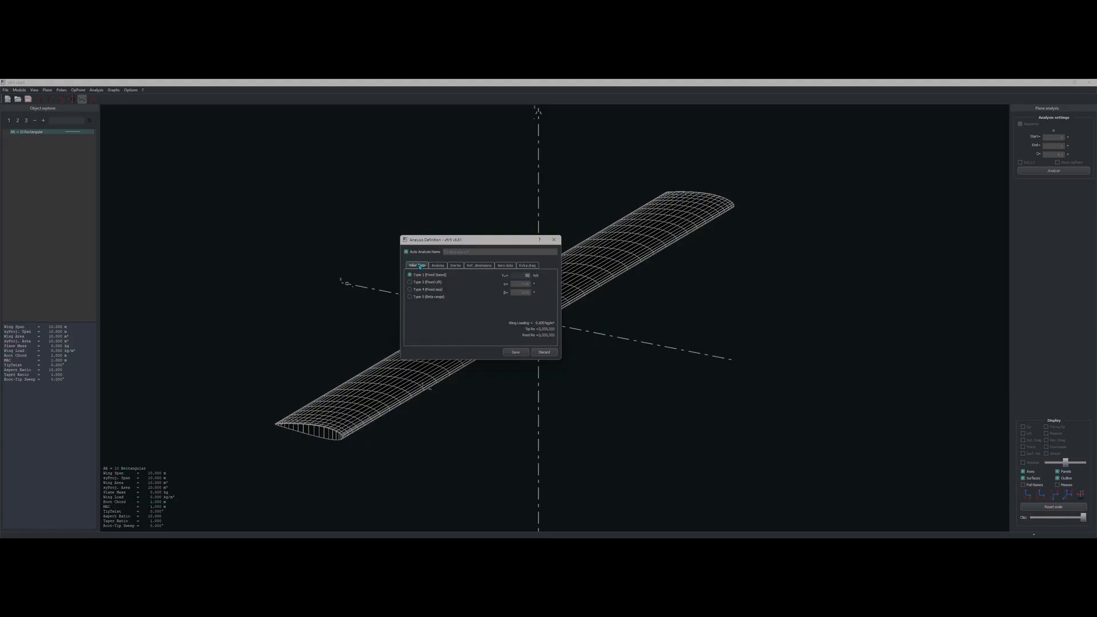
left_click(469, 266)
left_click(505, 265)
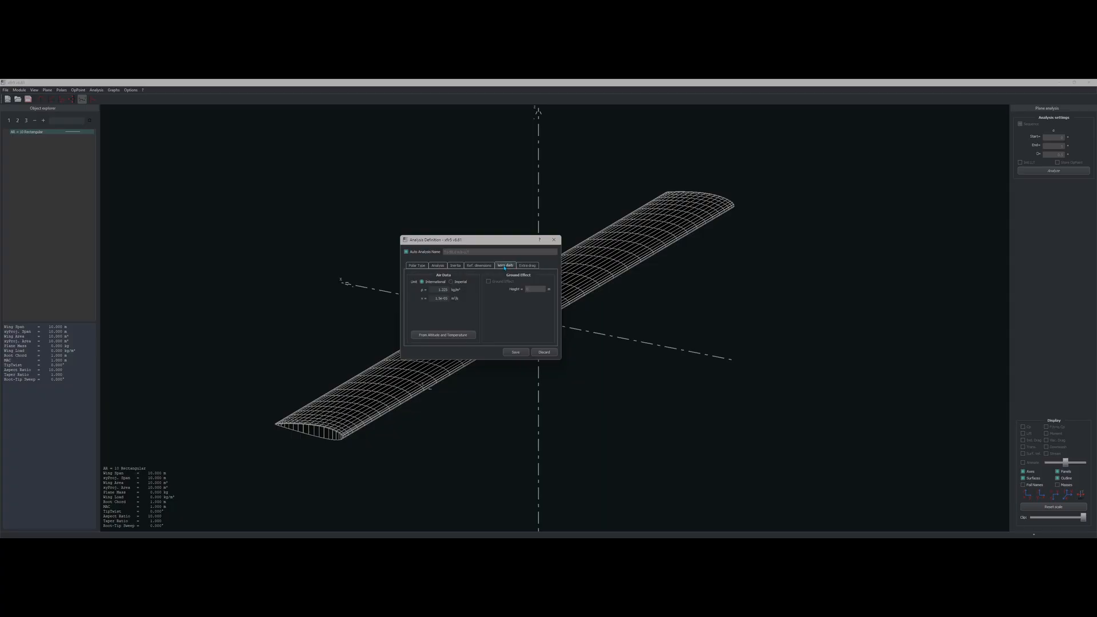
left_click(478, 266)
left_click(456, 266)
left_click(442, 267)
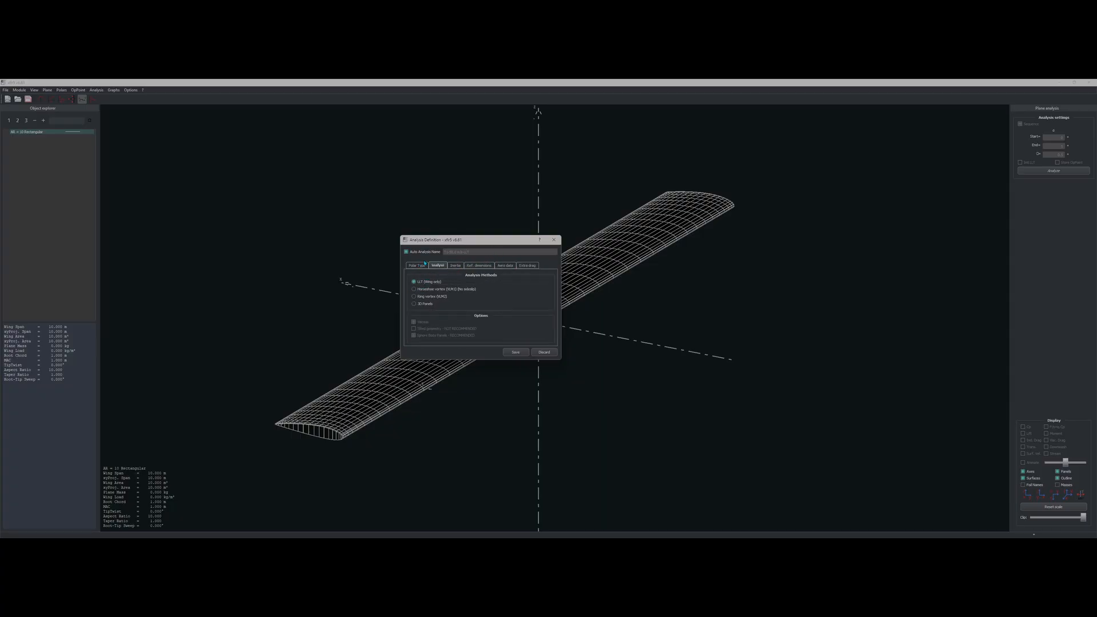
left_click(514, 352)
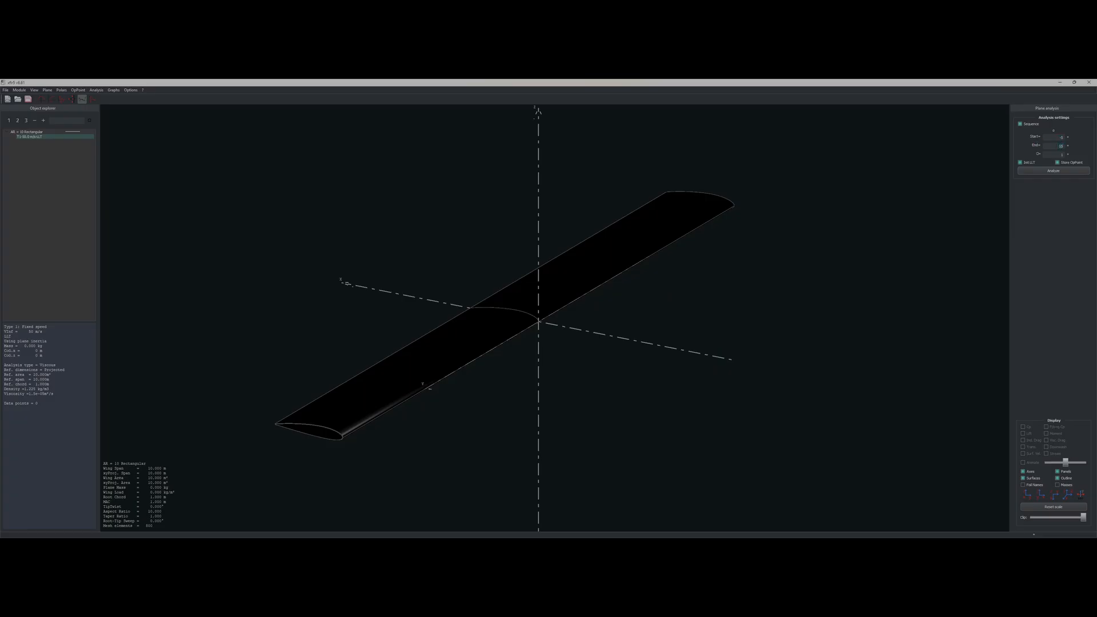
Step: Run the LLT analysis for alpha from -5° to 15° in steps of 1°
left_click(1076, 174)
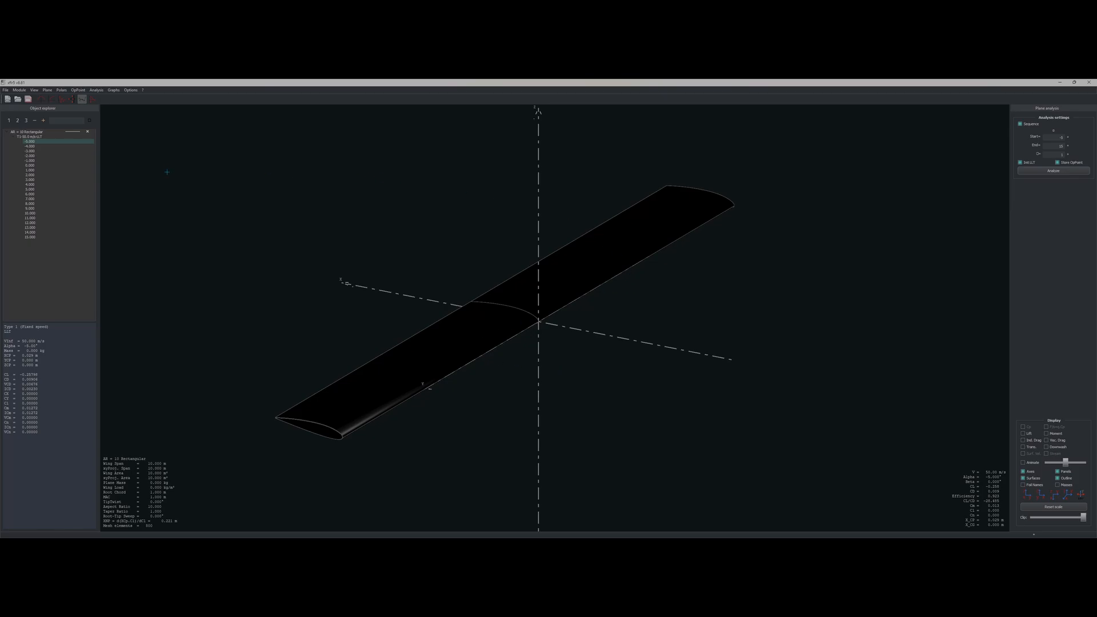
Step: Display the lift distribution on the wing at the 0° operating point
left_click(1023, 434)
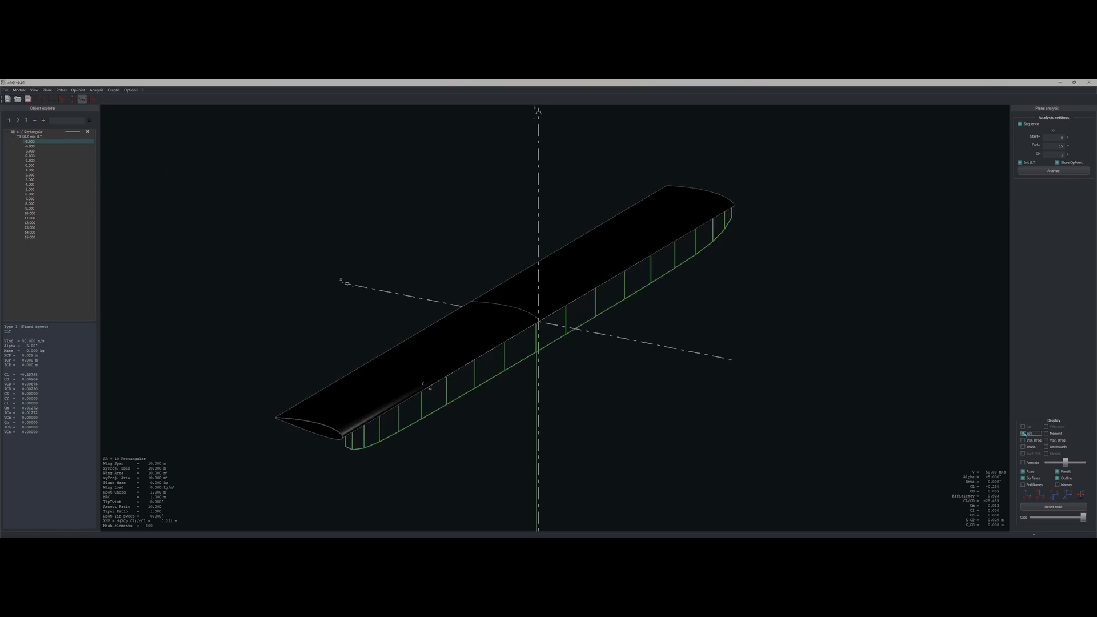
left_click(1024, 434)
left_click(1024, 433)
left_click(32, 166)
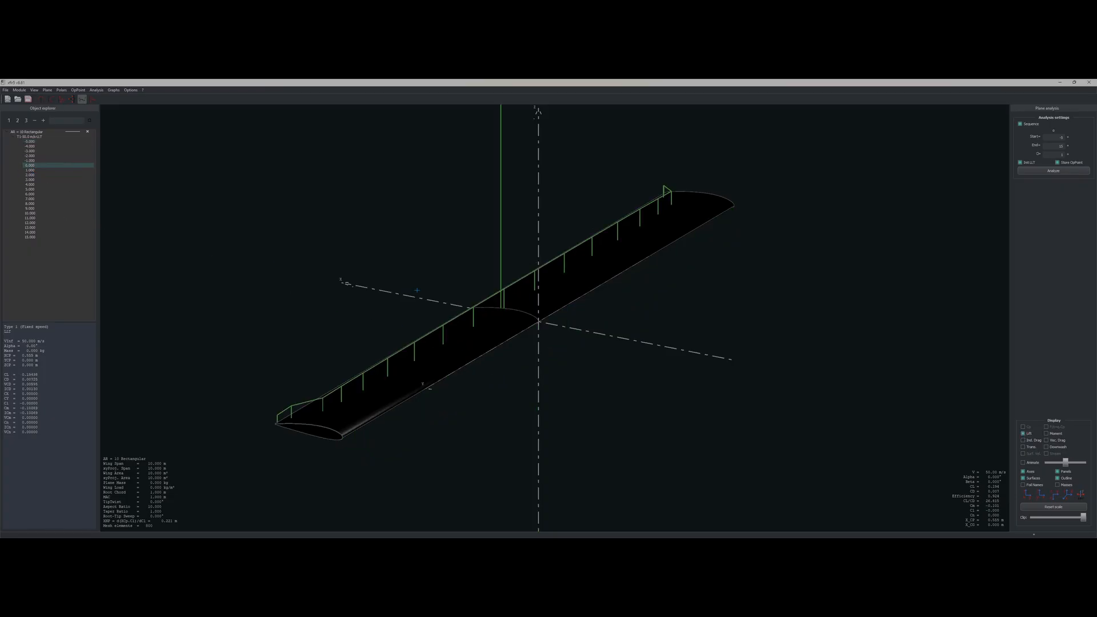
mouse_move(429, 285)
left_mouse_down()
mouse_move(453, 280)
mouse_move(428, 272)
left_mouse_up()
left_click_drag(502, 311, 638, 303)
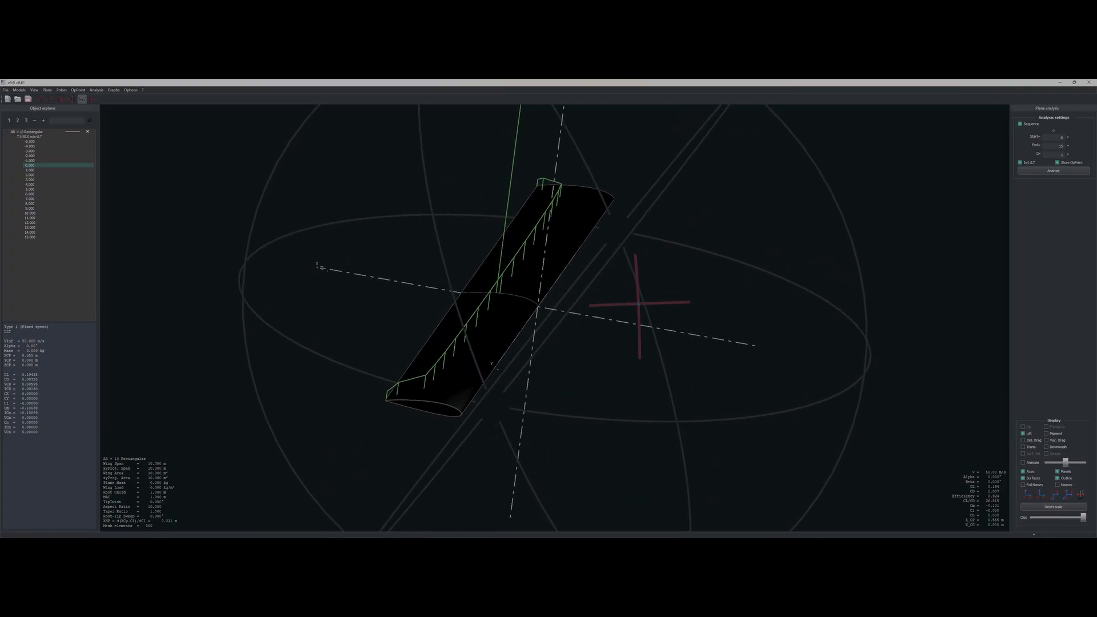
Step: Sweep the operating points up to 15° and back to -1°, watching the lift distribution change
left_click_drag(32, 165, 32, 222)
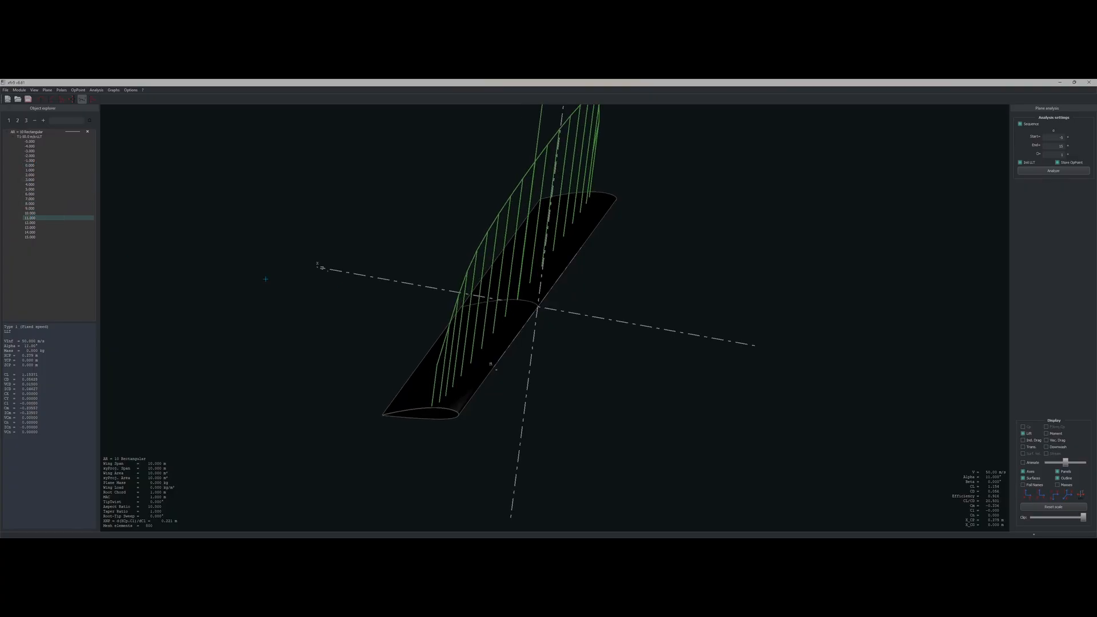
left_click_drag(420, 292, 405, 308)
left_click_drag(126, 249, 157, 260)
left_click_drag(577, 334, 521, 364)
key("Down")
key("Down")
key("Down")
key("Down")
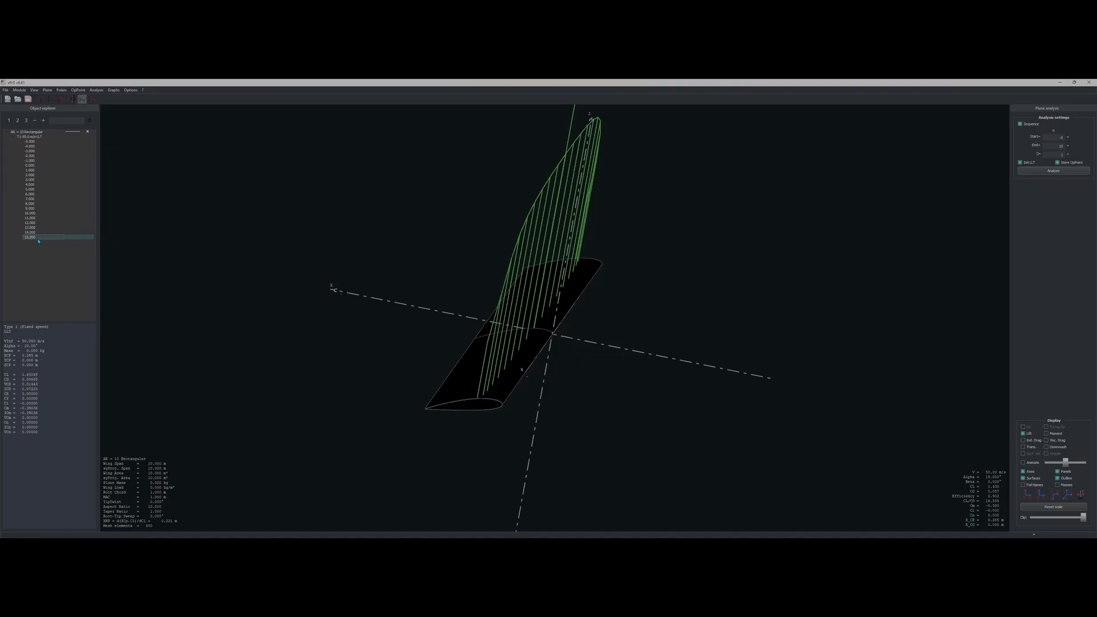
left_click_drag(35, 235, 37, 166)
left_click_drag(332, 231, 395, 252)
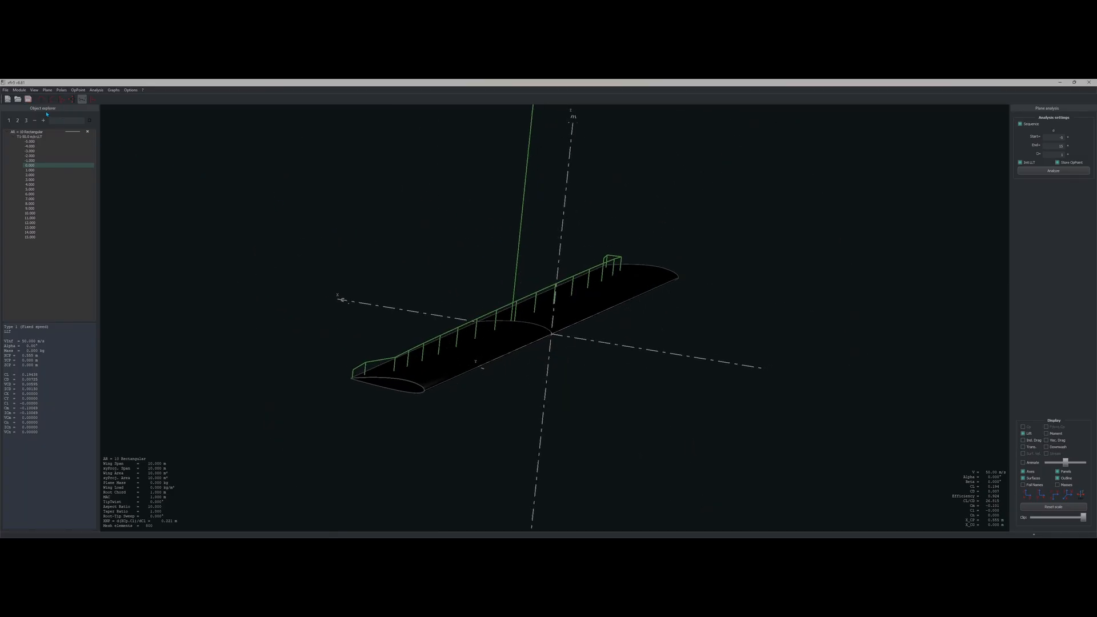
left_click(42, 100)
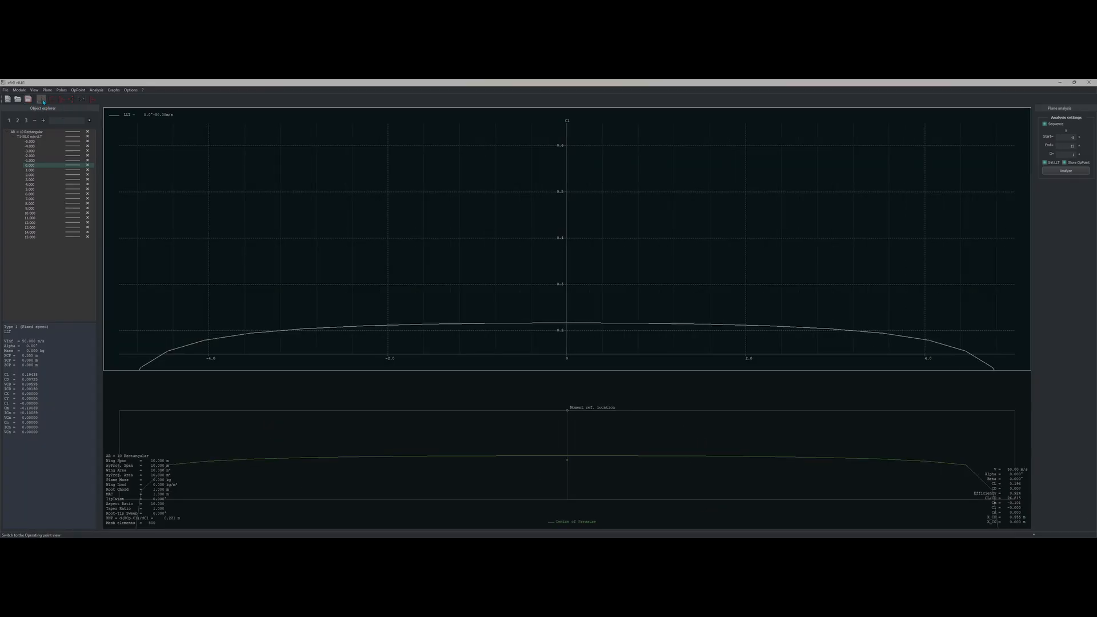
left_click(52, 100)
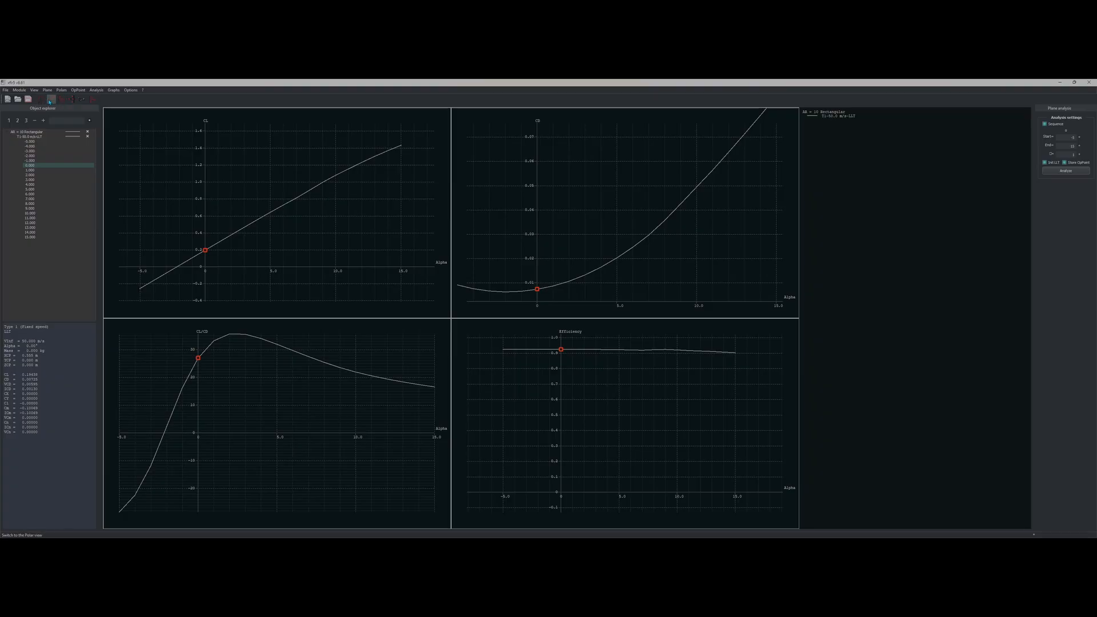
Step: Show the four polar graphs after glancing at the stability views, and inspect the CL graph settings
left_click(61, 100)
left_click(71, 100)
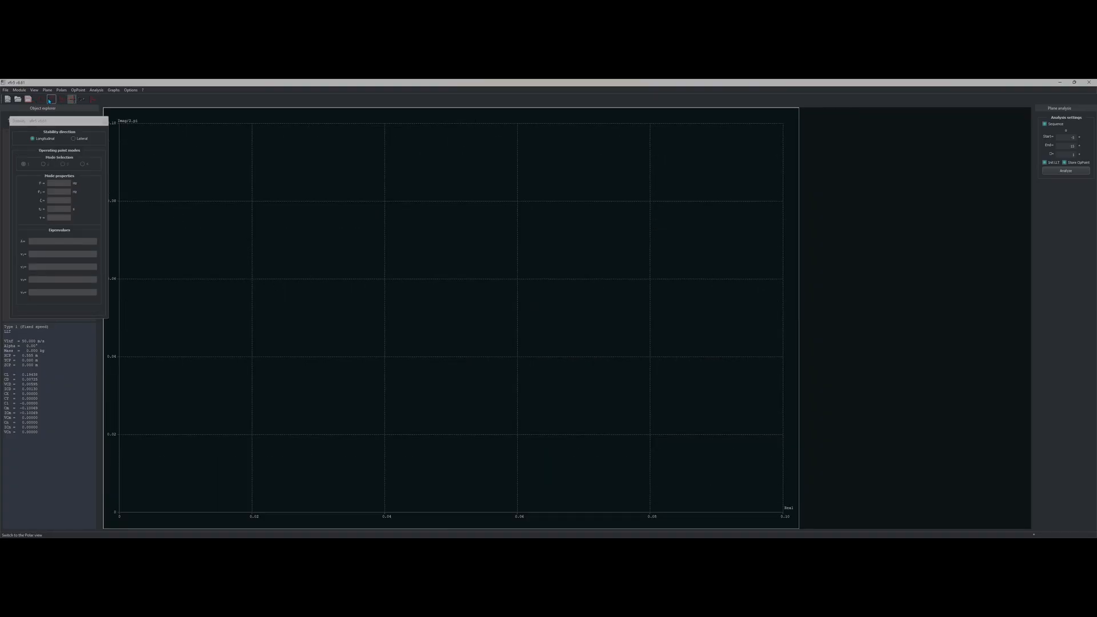
left_click(51, 100)
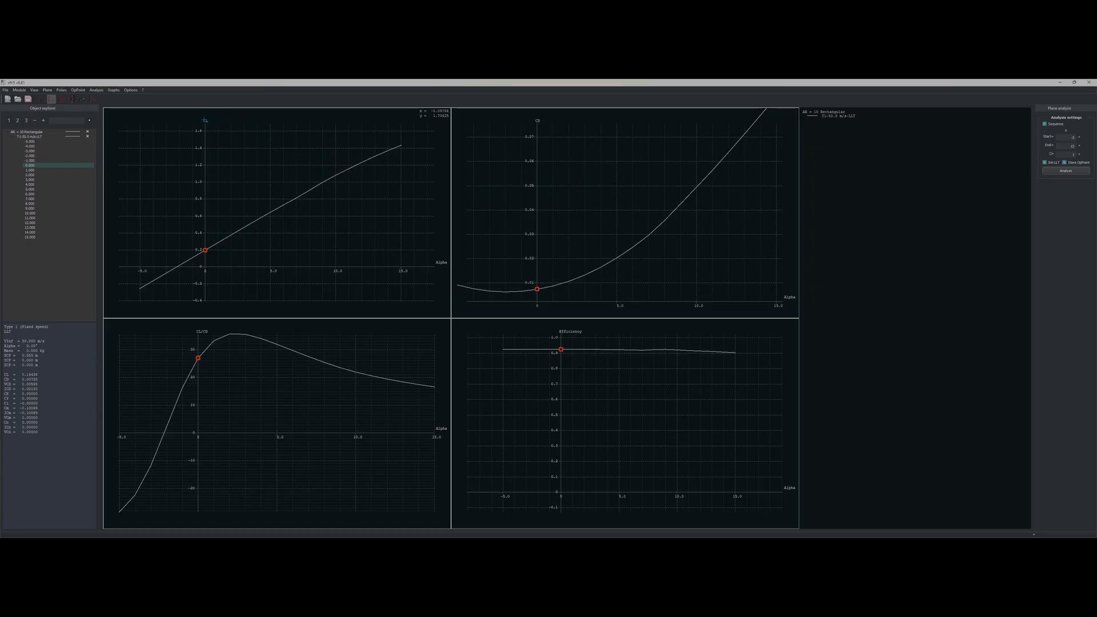
double_click(204, 120)
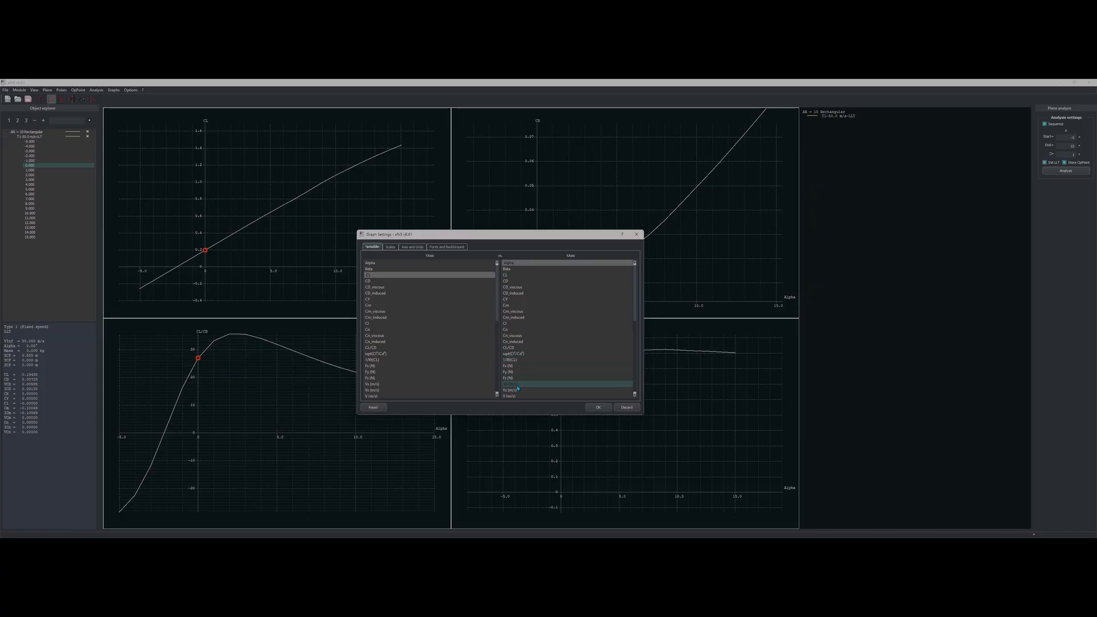
left_click(636, 234)
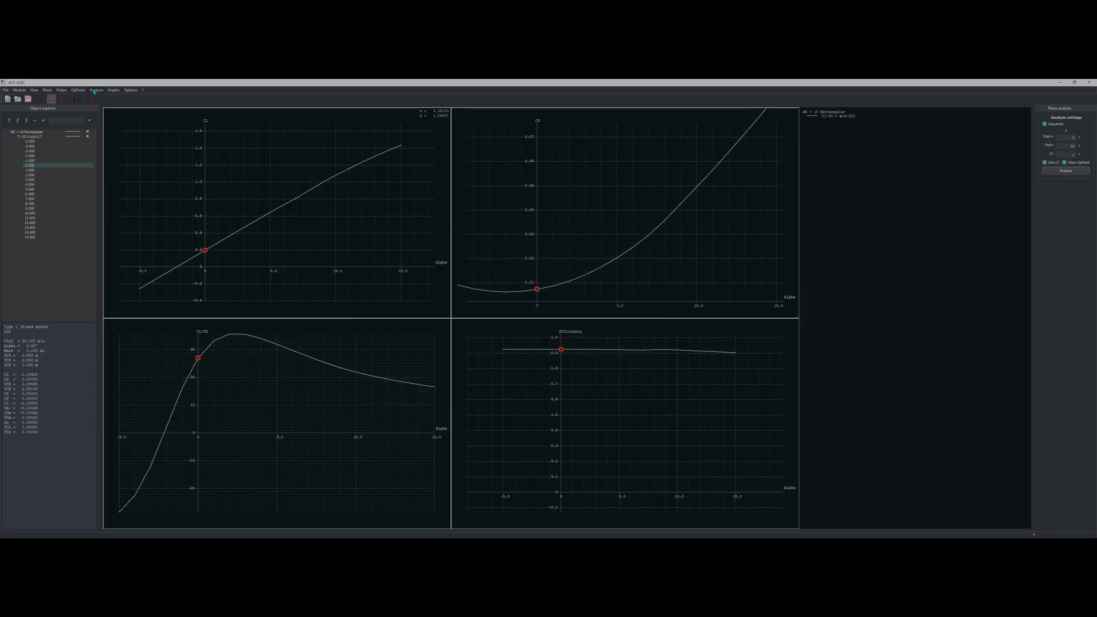
Step: Show the spanwise Cl graph, recentre and zoom the curve, and open its variable settings
left_click(41, 100)
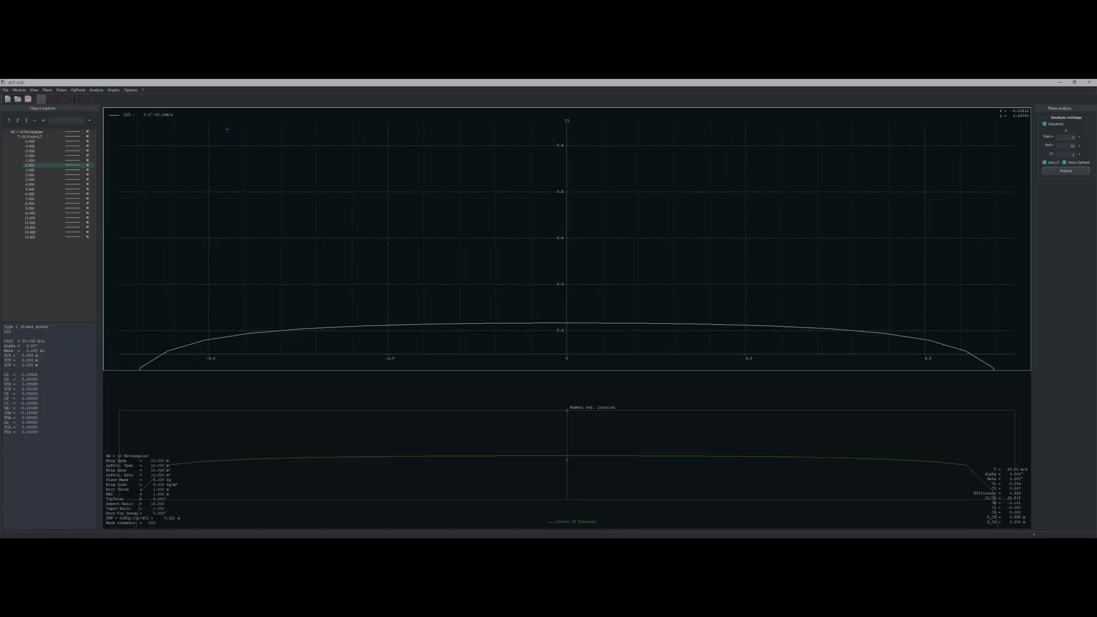
scroll(537, 309, "down", 5)
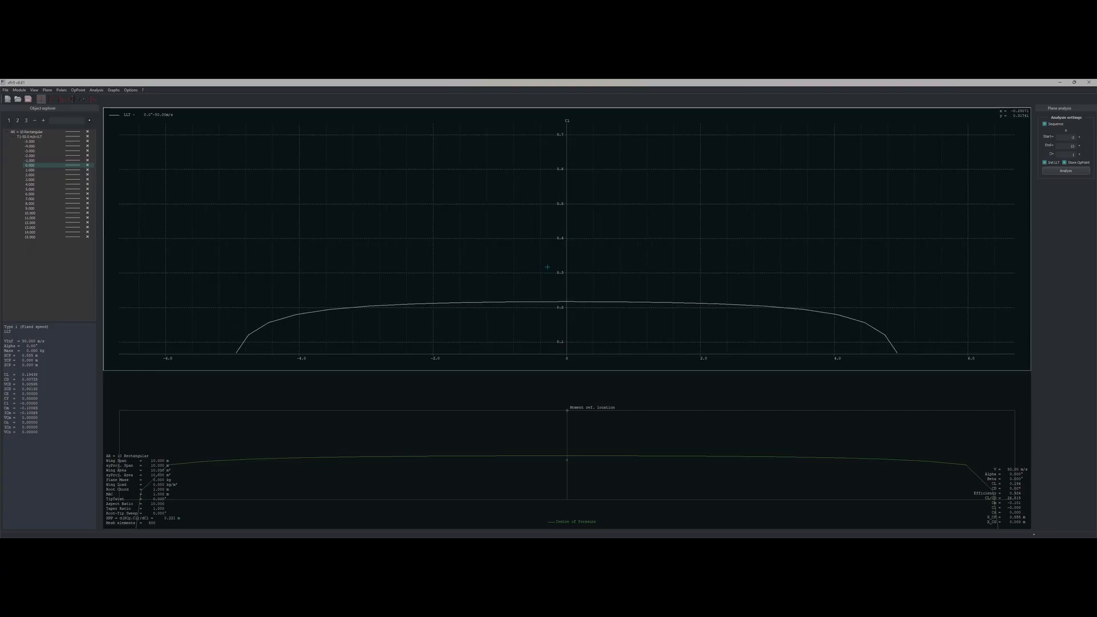
scroll(547, 234, "down", 1)
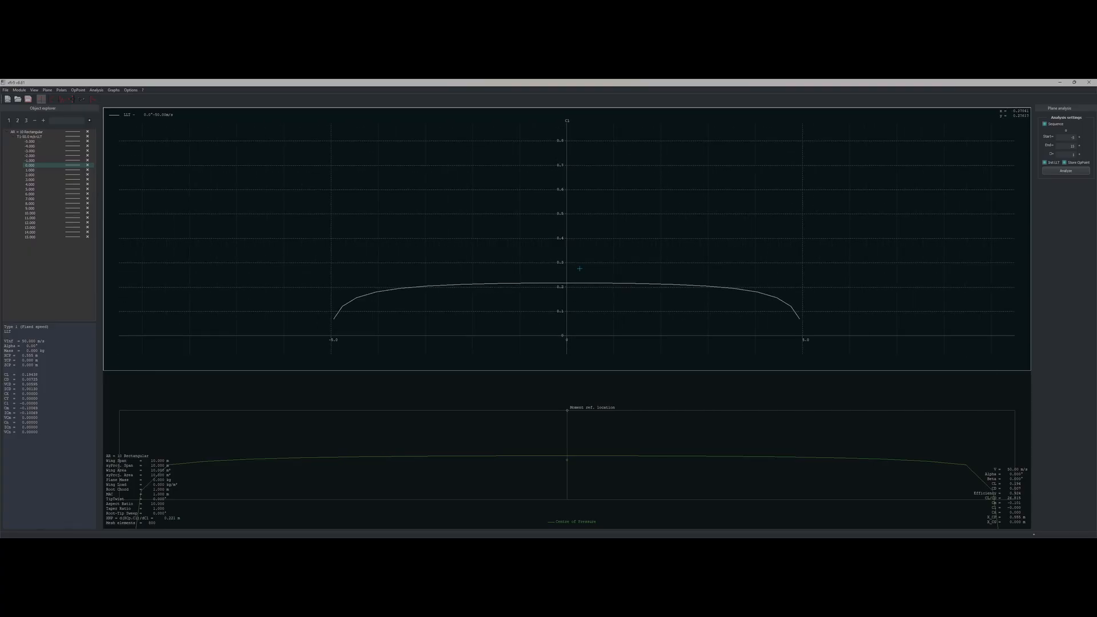
left_click_drag(571, 273, 525, 269)
scroll(507, 251, "down", 5)
scroll(507, 250, "up", 3)
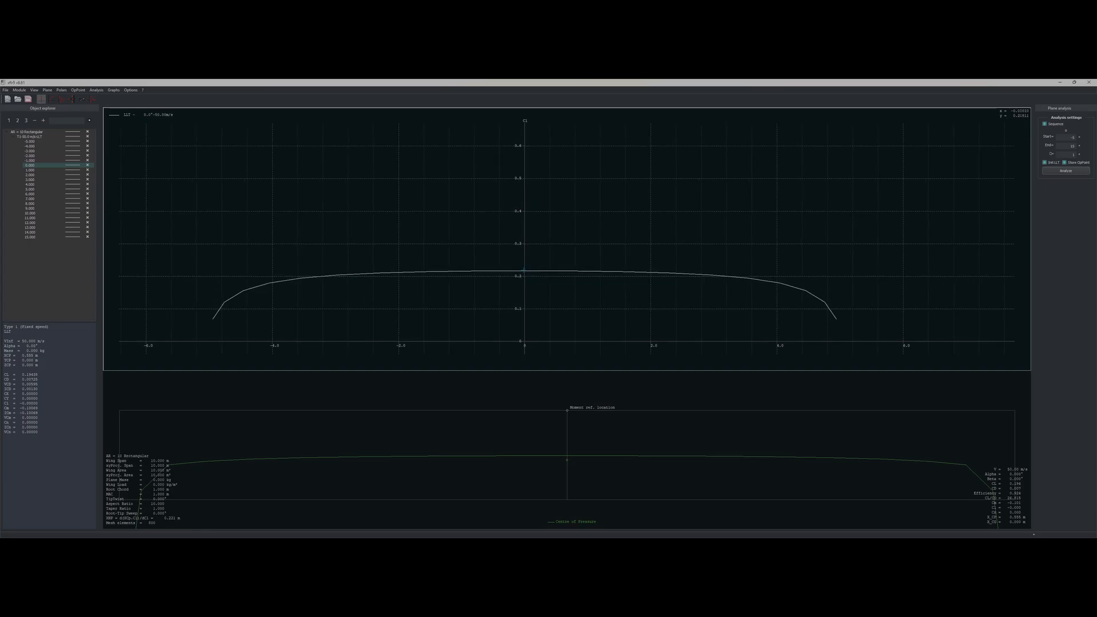
scroll(524, 269, "up", 1)
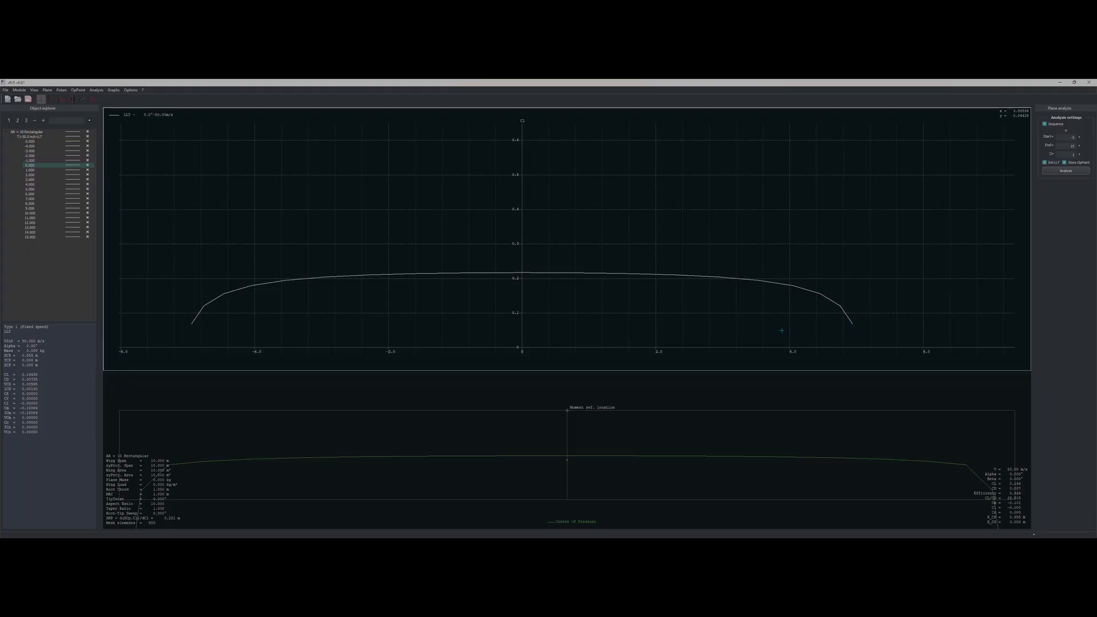
double_click(535, 133)
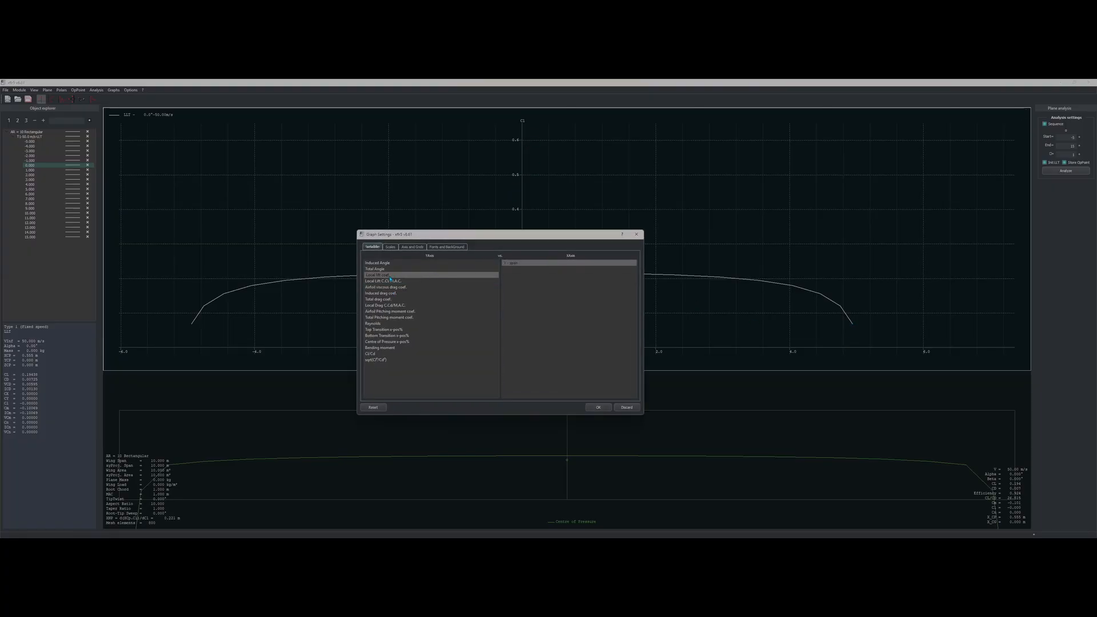
Step: Plot induced angle along the span on the upper graph
left_click(386, 263)
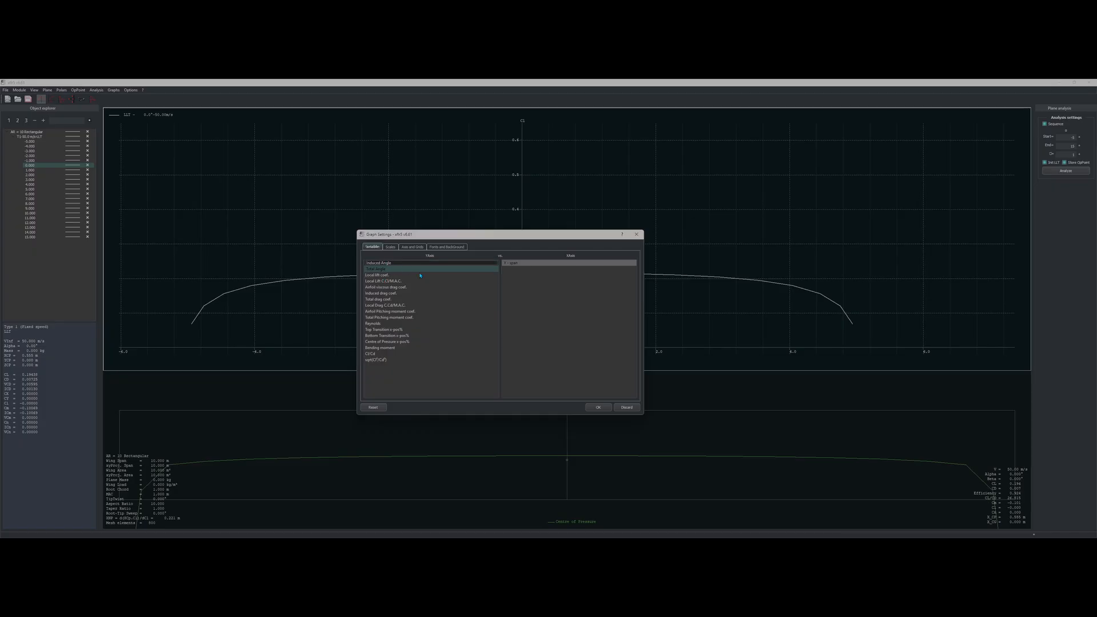
left_click(598, 406)
left_click_drag(571, 314, 565, 279)
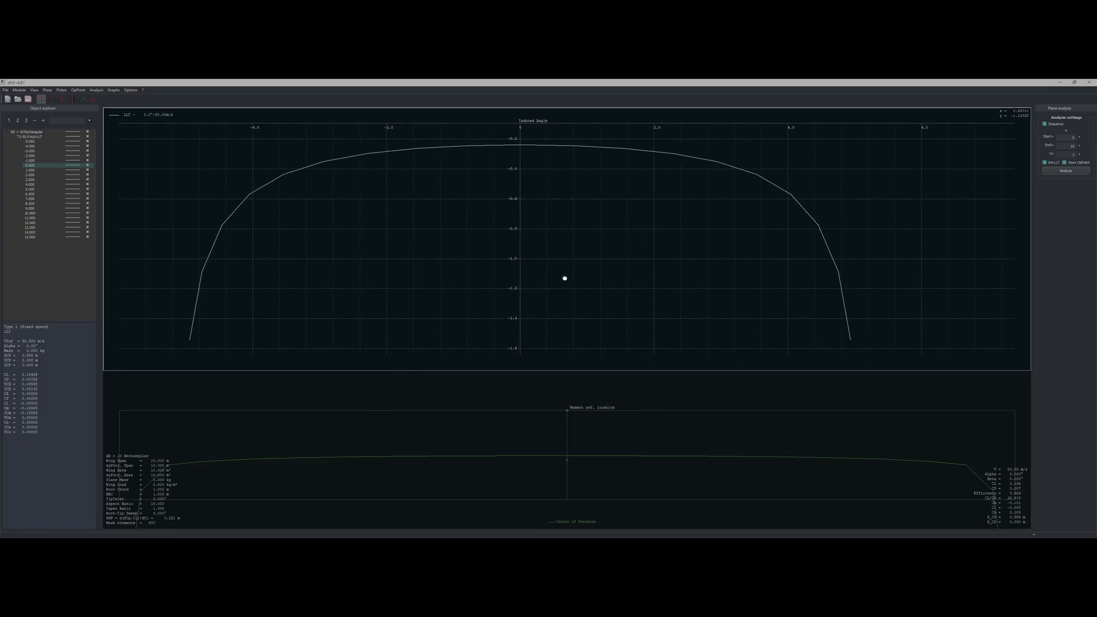
Step: Switch the spanwise graph to induced drag coefficient
double_click(548, 250)
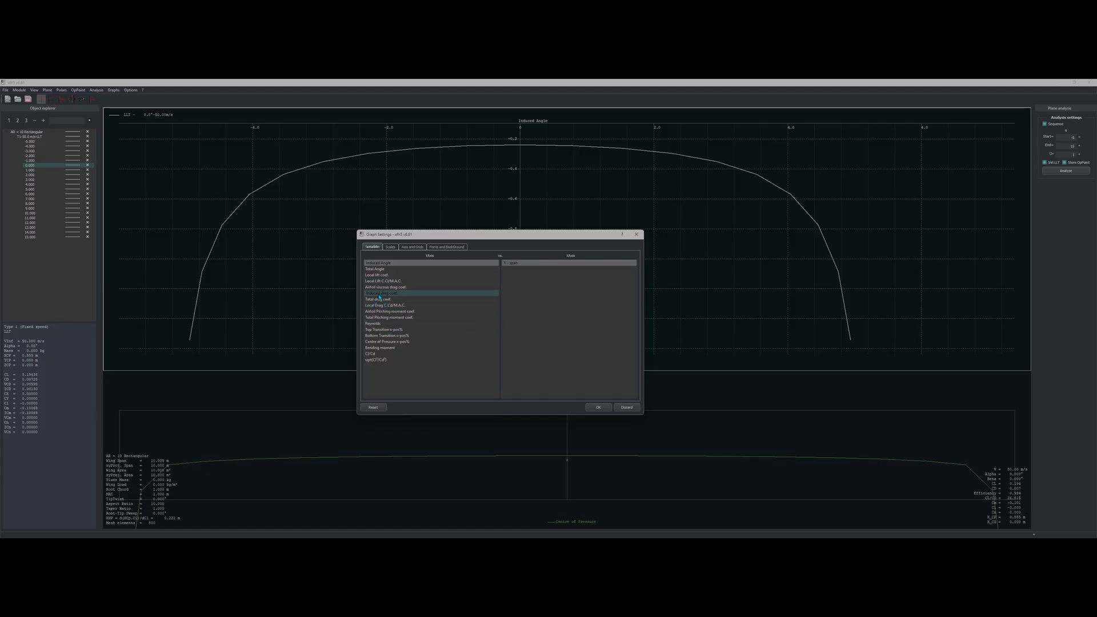
left_click(379, 294)
left_click(598, 407)
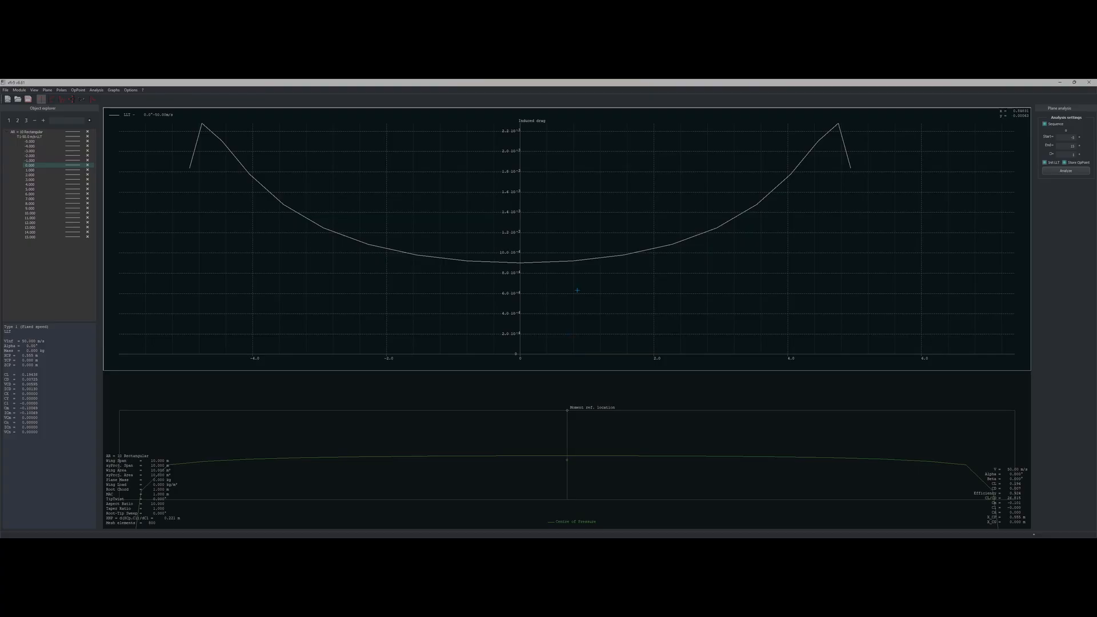
left_click_drag(577, 290, 575, 301)
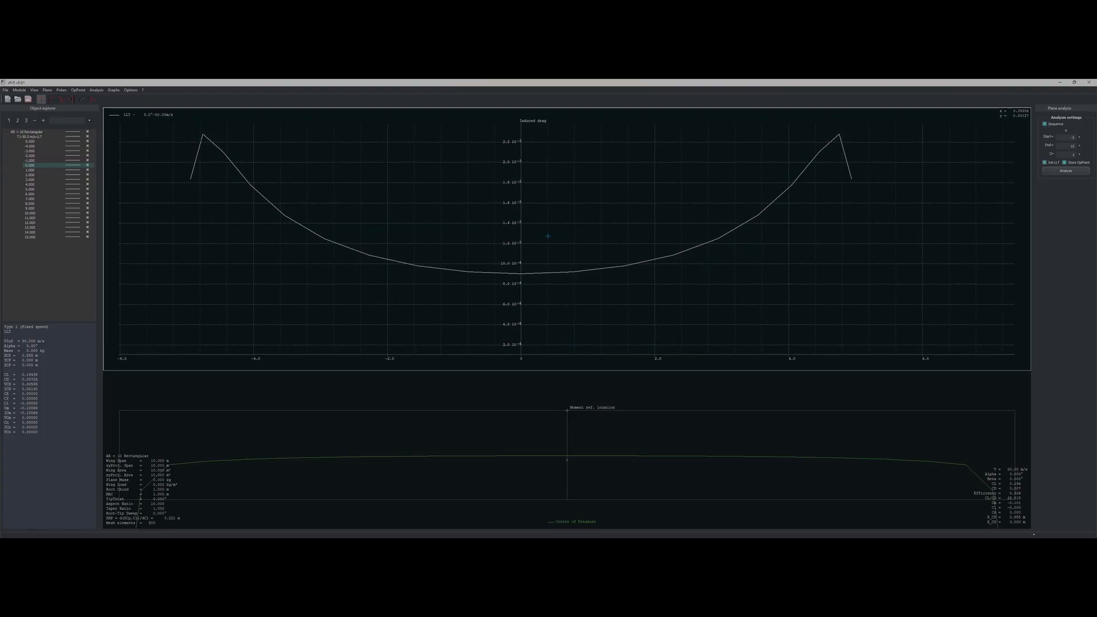
double_click(566, 219)
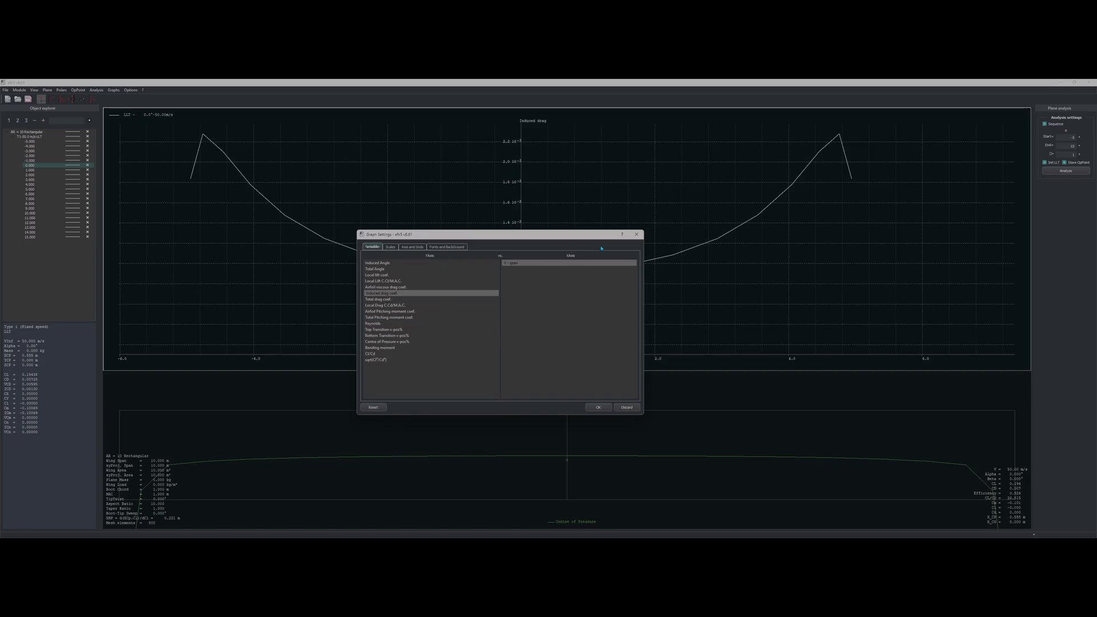
left_click(636, 234)
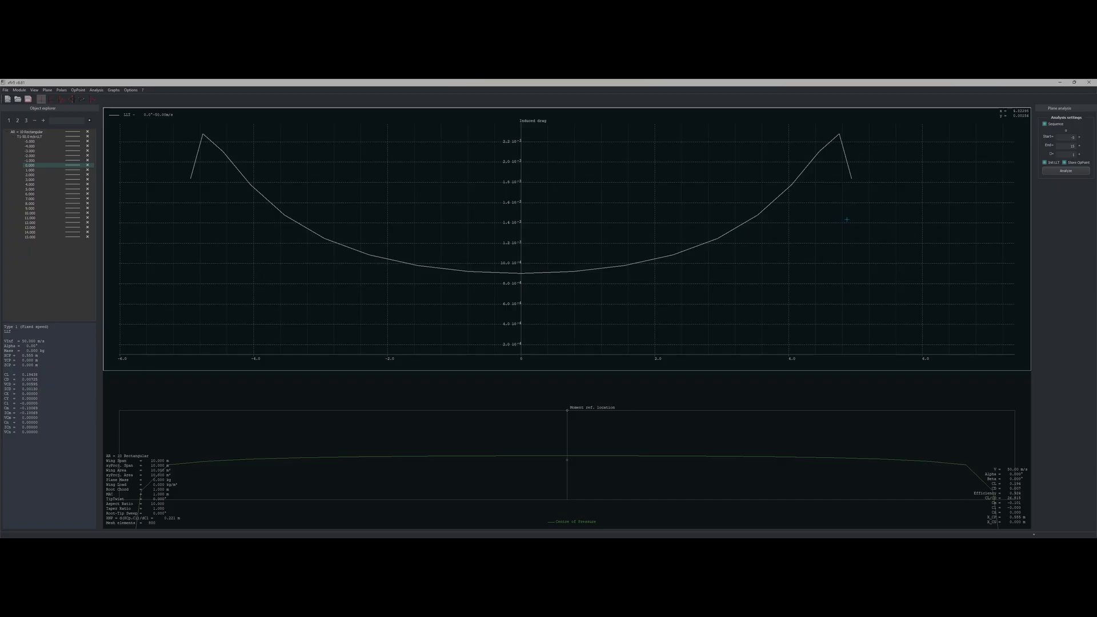
Step: Switch the spanwise graph to total drag coefficient
double_click(637, 134)
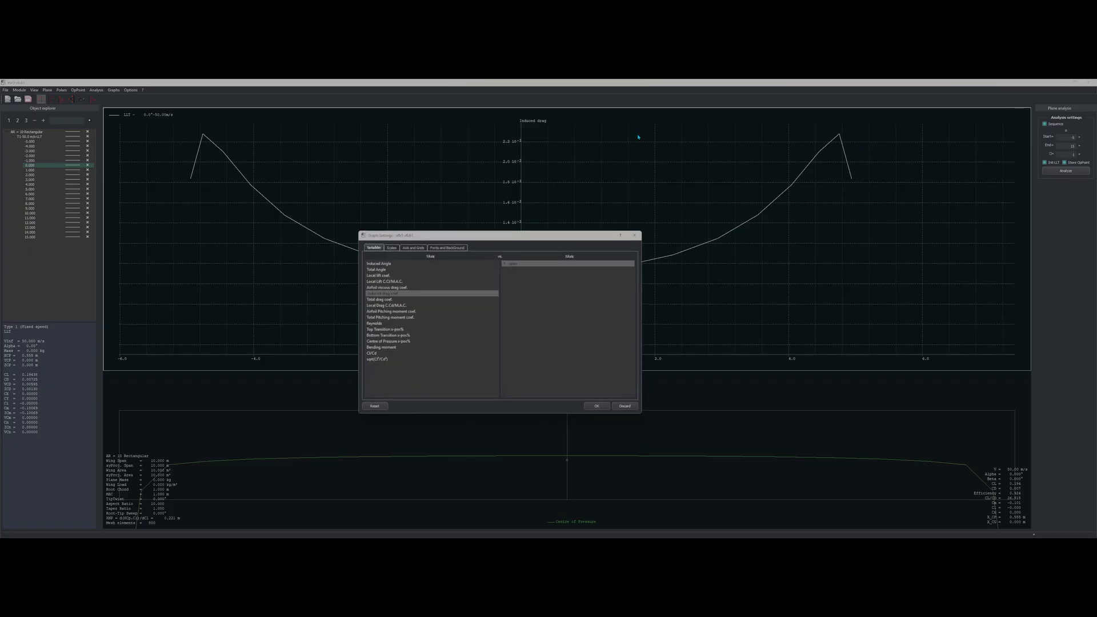
left_click(380, 299)
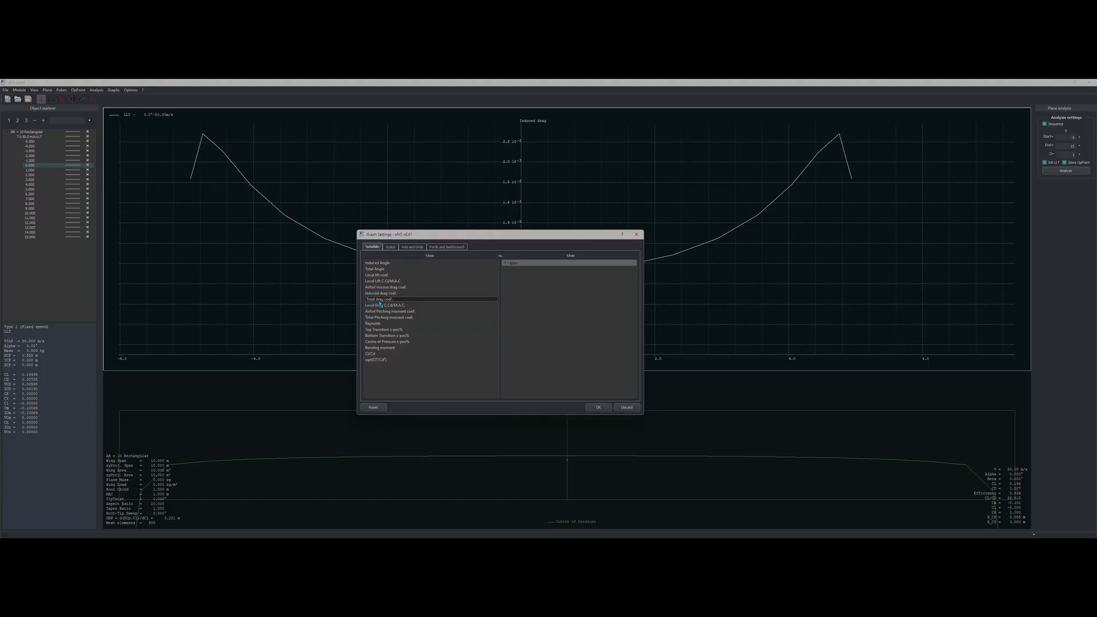
left_click(598, 407)
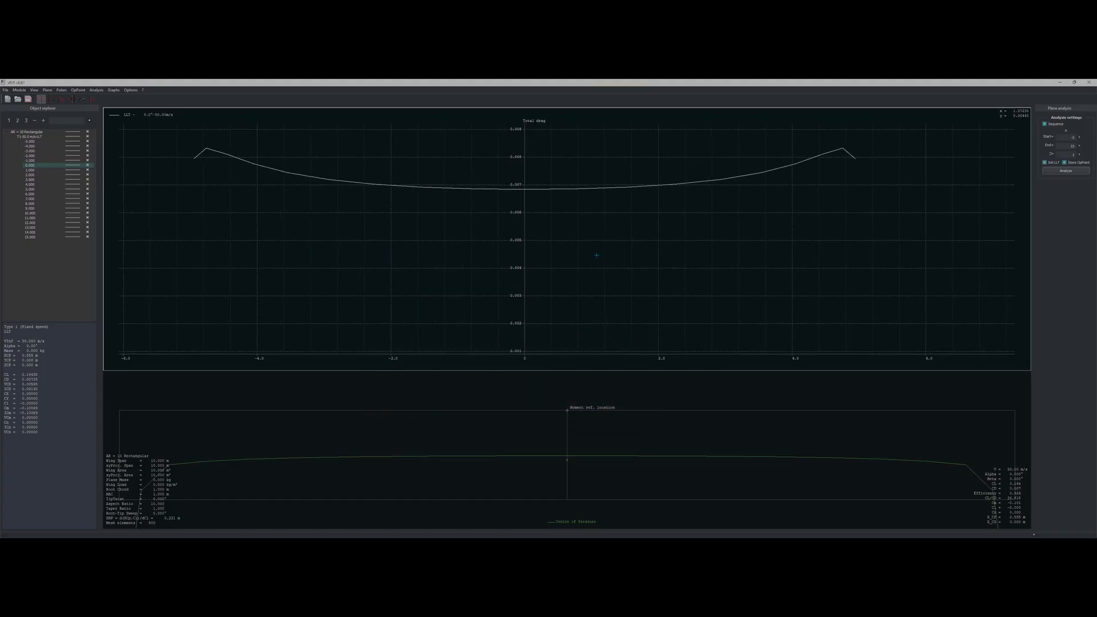
Step: Switch the spanwise graph to Cl/Cd
double_click(593, 232)
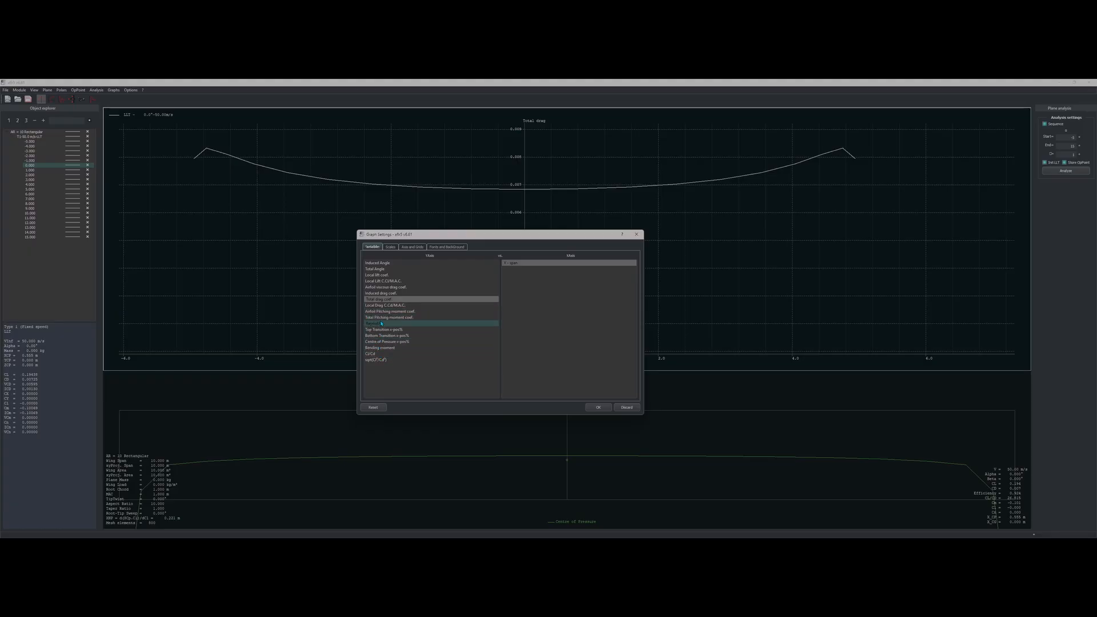
left_click(376, 354)
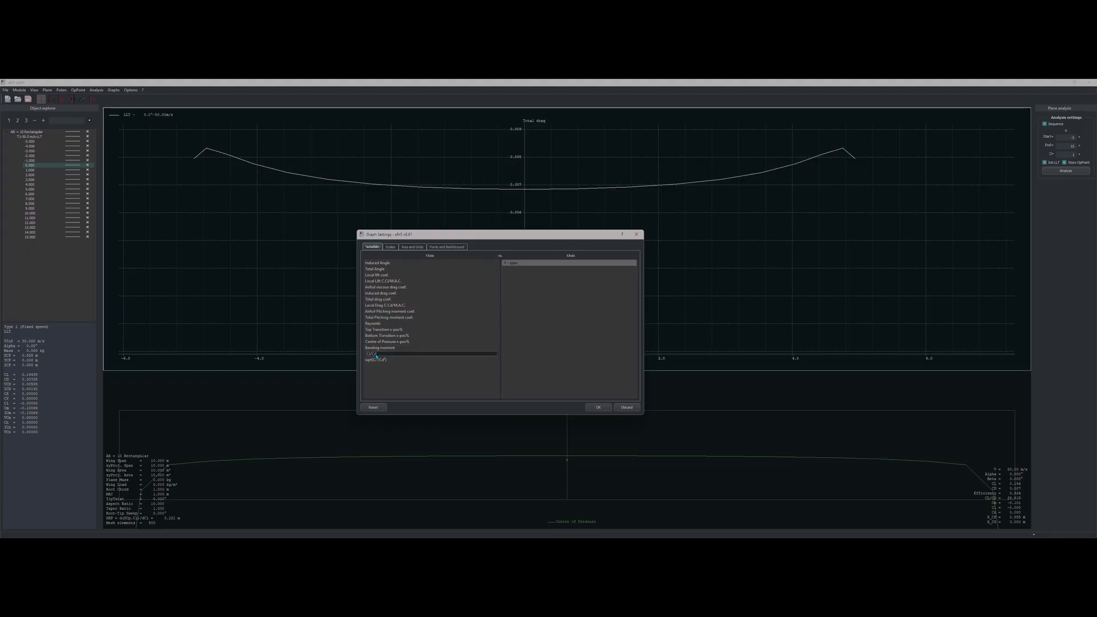
left_click(599, 407)
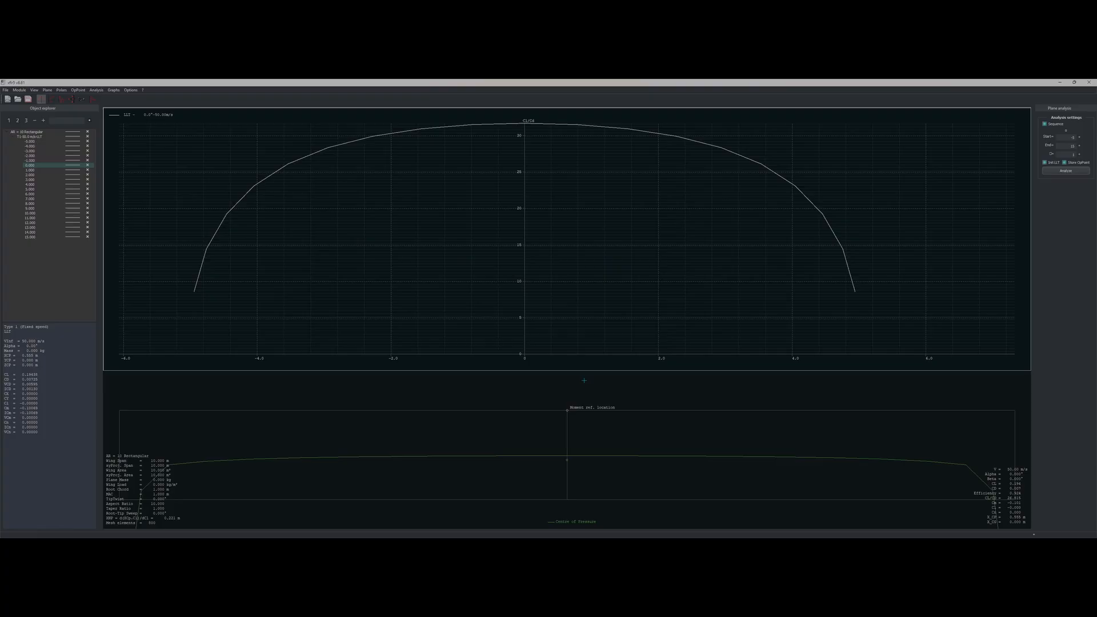
Step: Return the spanwise graph to local lift coefficient
double_click(564, 252)
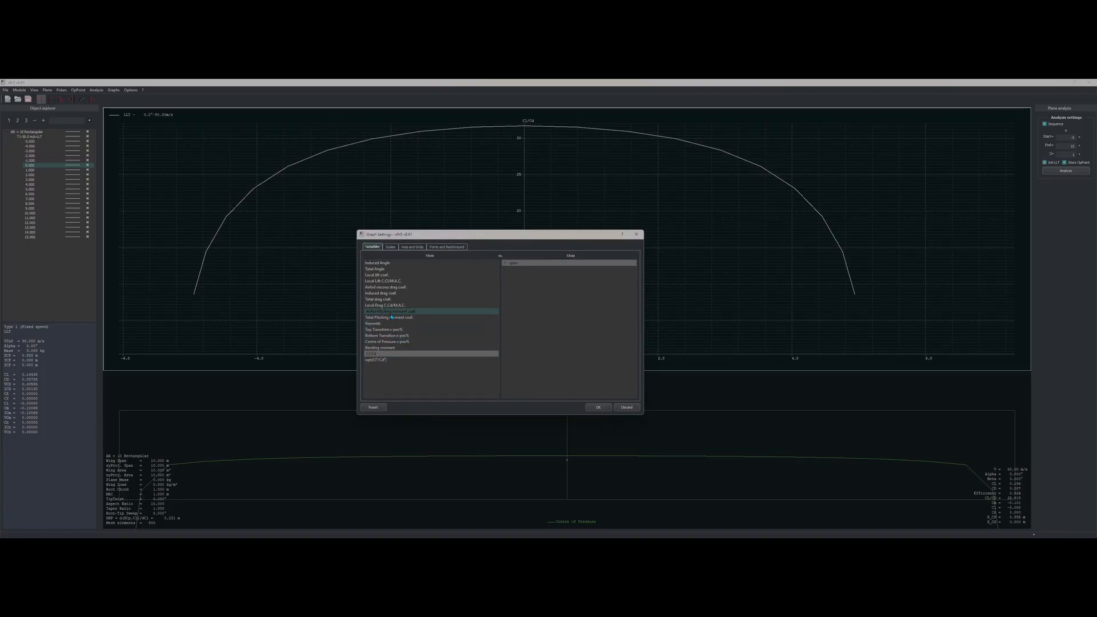
left_click(386, 275)
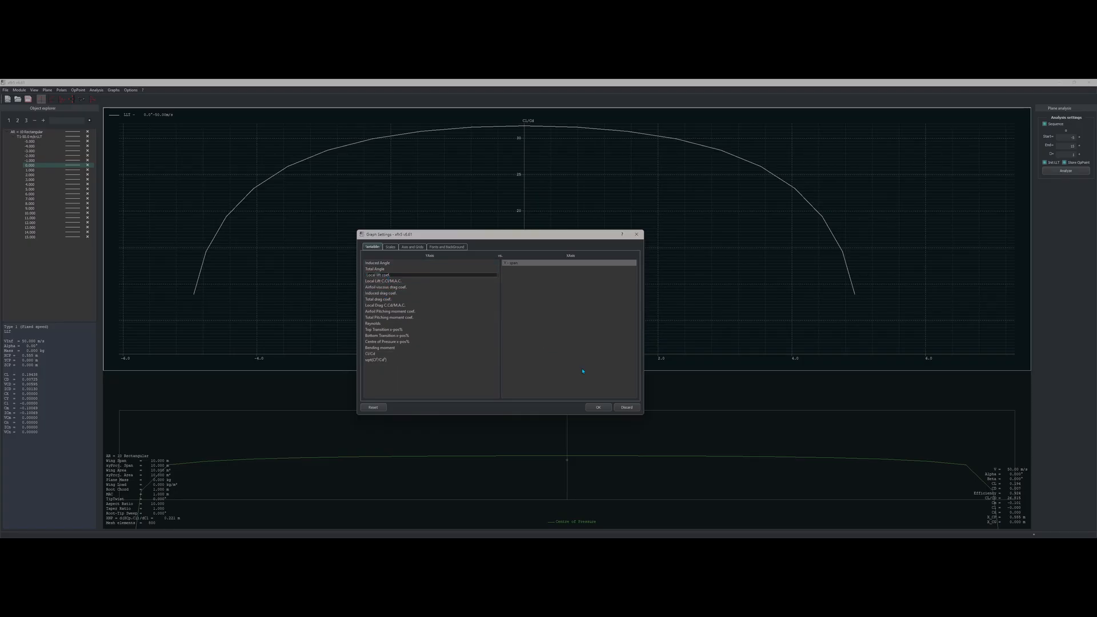
left_click(598, 408)
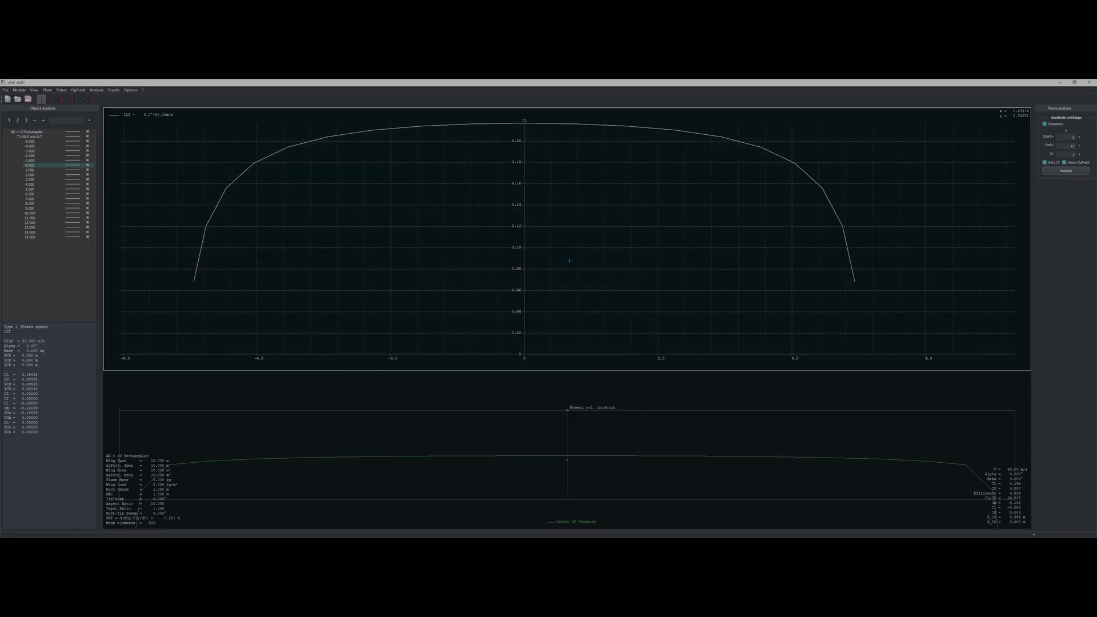
Step: After glancing at the brief, plot Induced Angle on XFLR5's spanwise graph Y axis
key("alt+Tab")
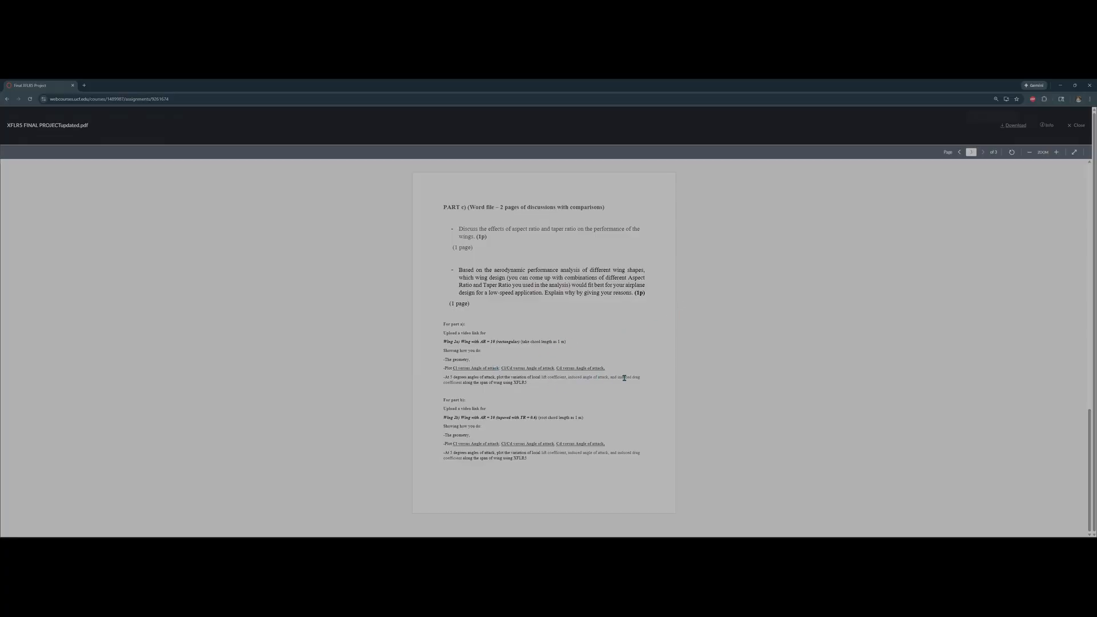
key("alt+Tab")
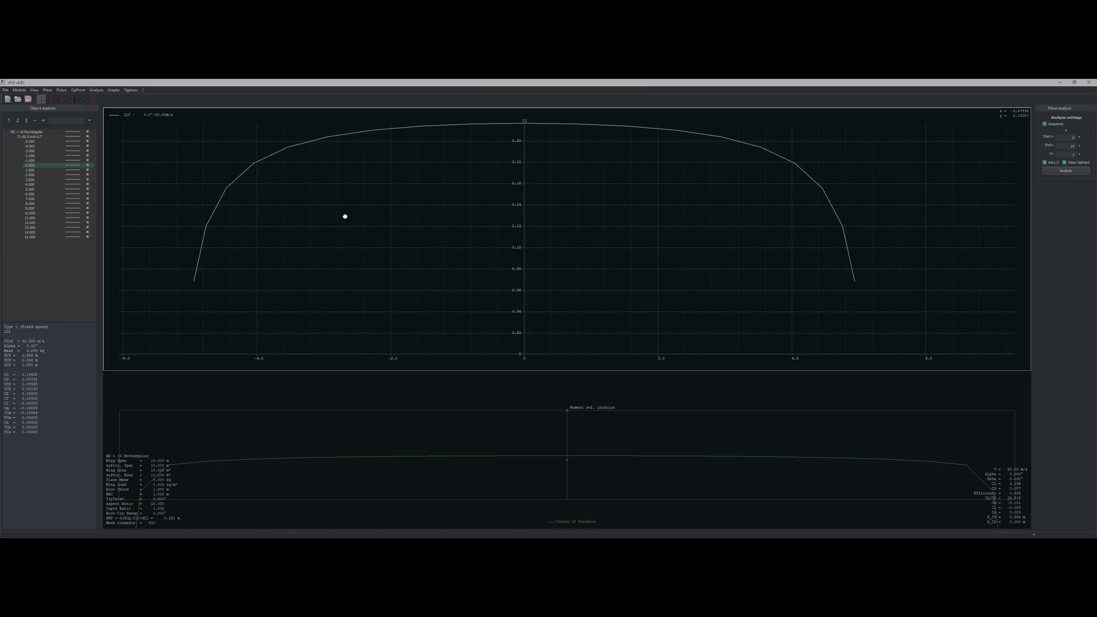
double_click(345, 216)
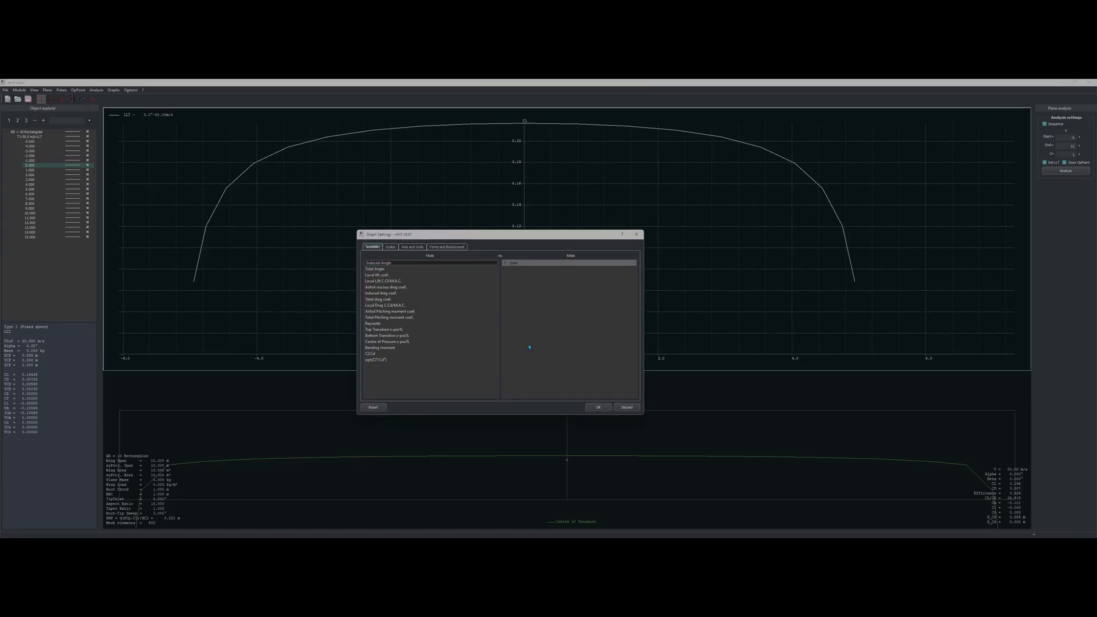
left_click(599, 407)
Step: Highlight the part a) list of required spanwise plots in the PDF brief
key("alt+Tab")
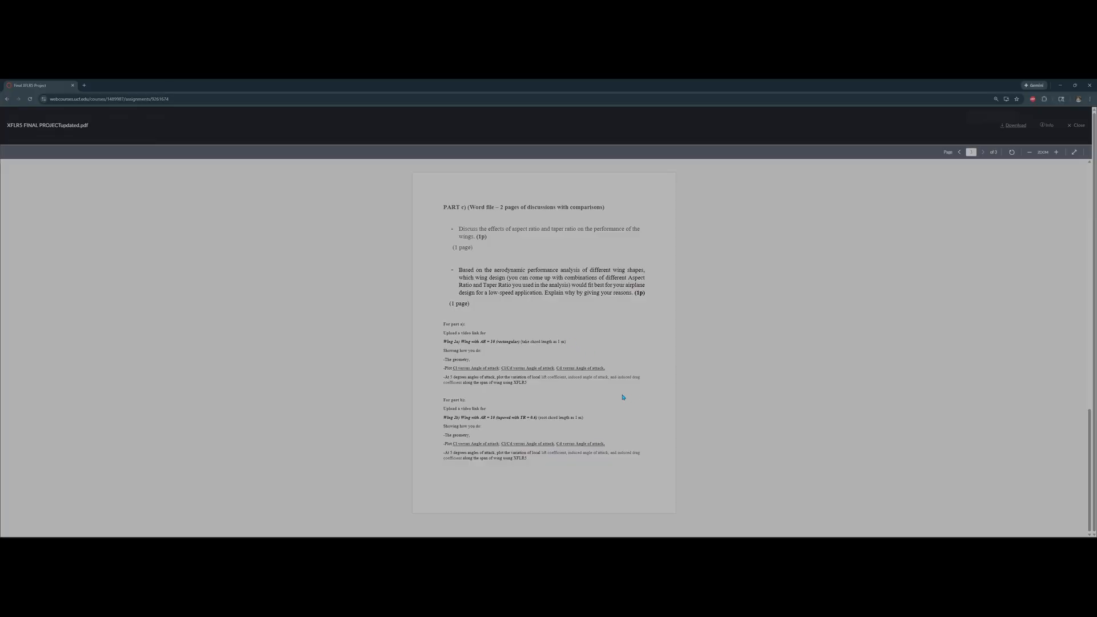
left_click_drag(622, 378, 566, 377)
left_click(594, 378)
Step: Zoom in on XFLR5's spanwise induced angle graph, then head back toward the Chrome brief
key("alt+Tab")
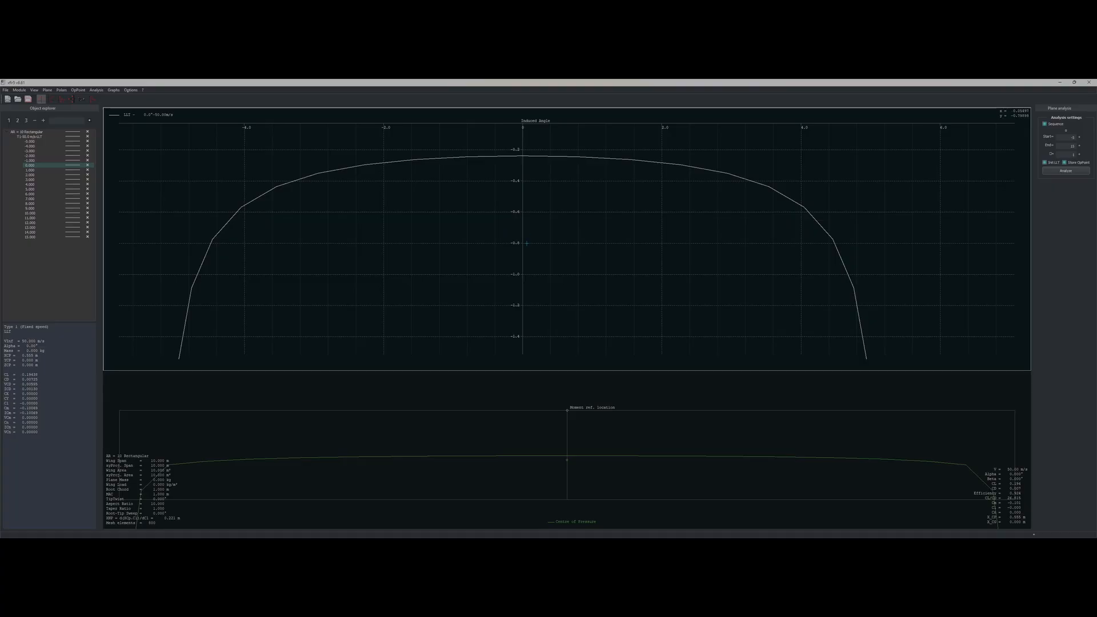
scroll(524, 246, "up", 2)
key("alt+Tab")
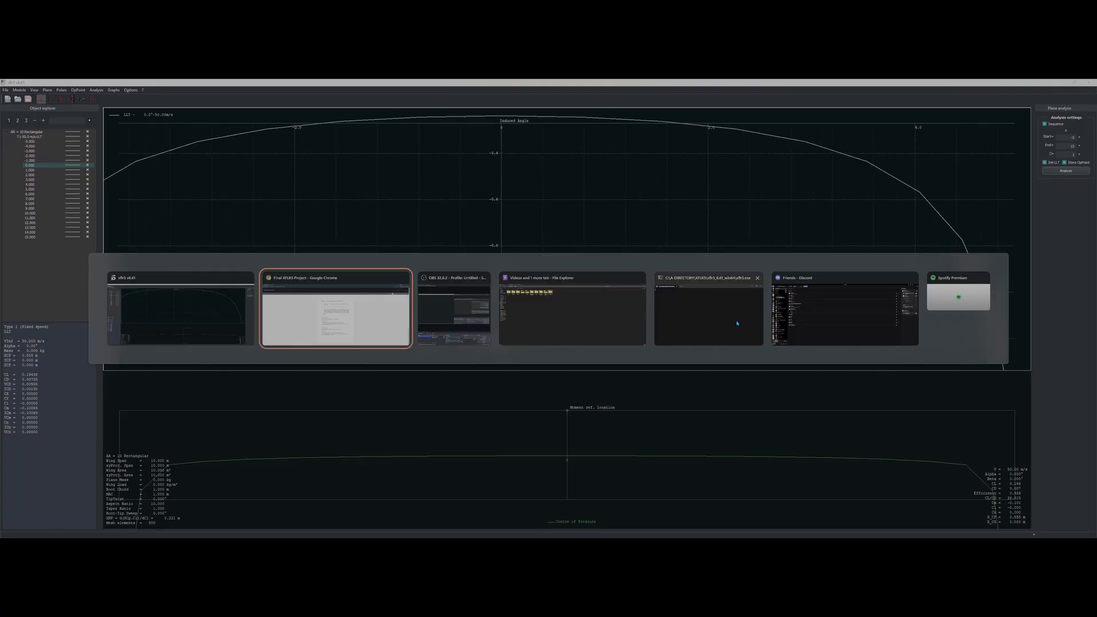